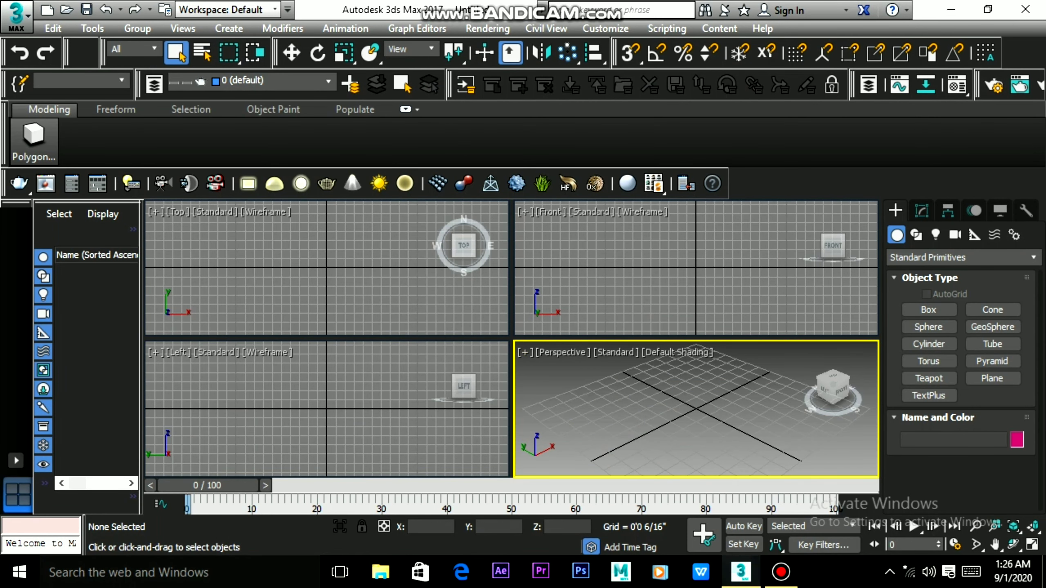
- Draw a shallow Box primitive, Box001, in the Top viewport
left_click(929, 309)
middle_click_drag(326, 268, 321, 272)
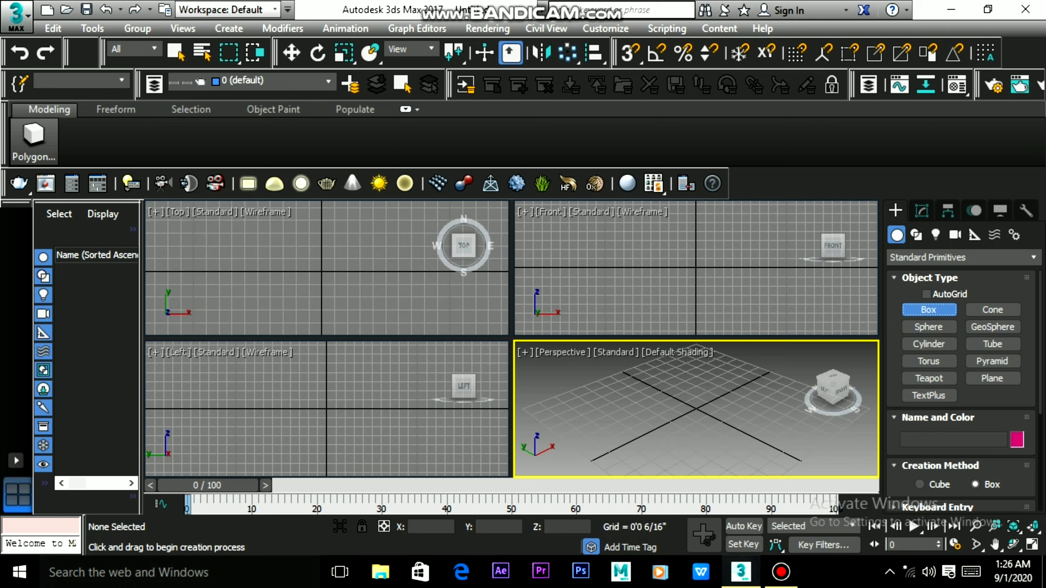
mouse_move(287, 242)
left_mouse_down()
mouse_move(380, 318)
mouse_move(359, 308)
left_mouse_up()
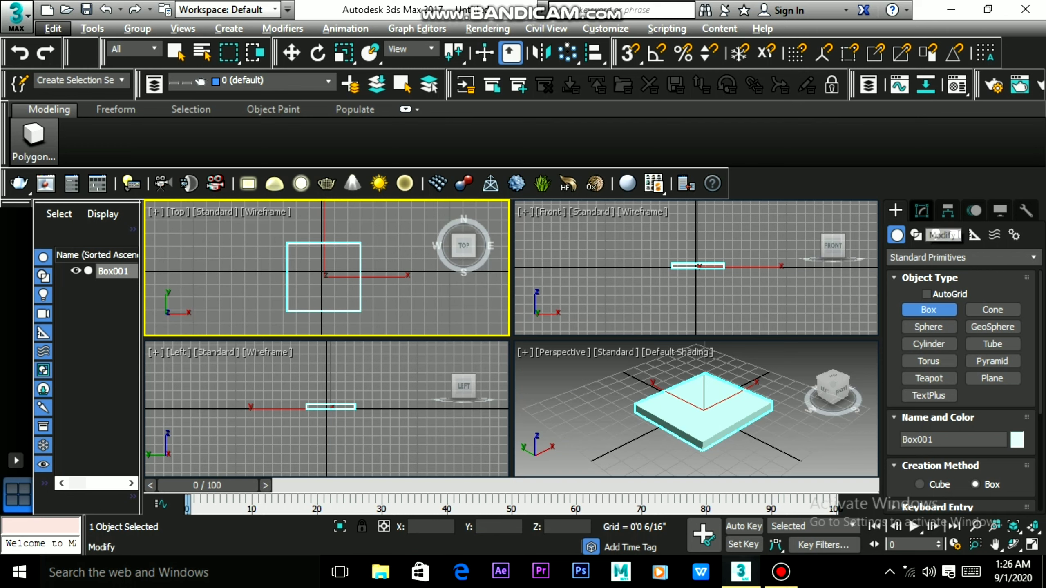
- Maximize the Perspective viewport and switch its shading to Edged Faces
left_click(922, 210)
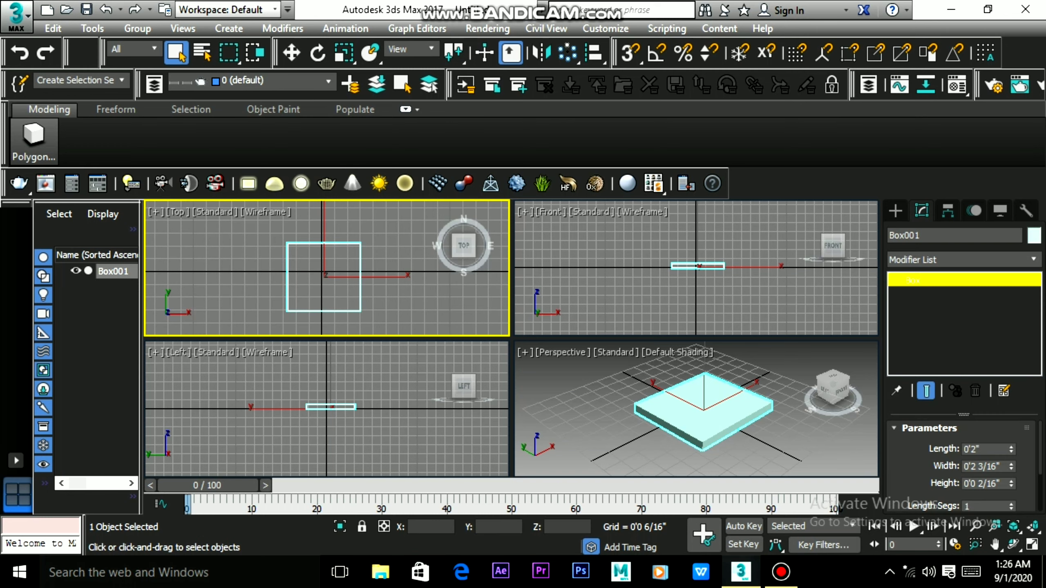
key("alt+w")
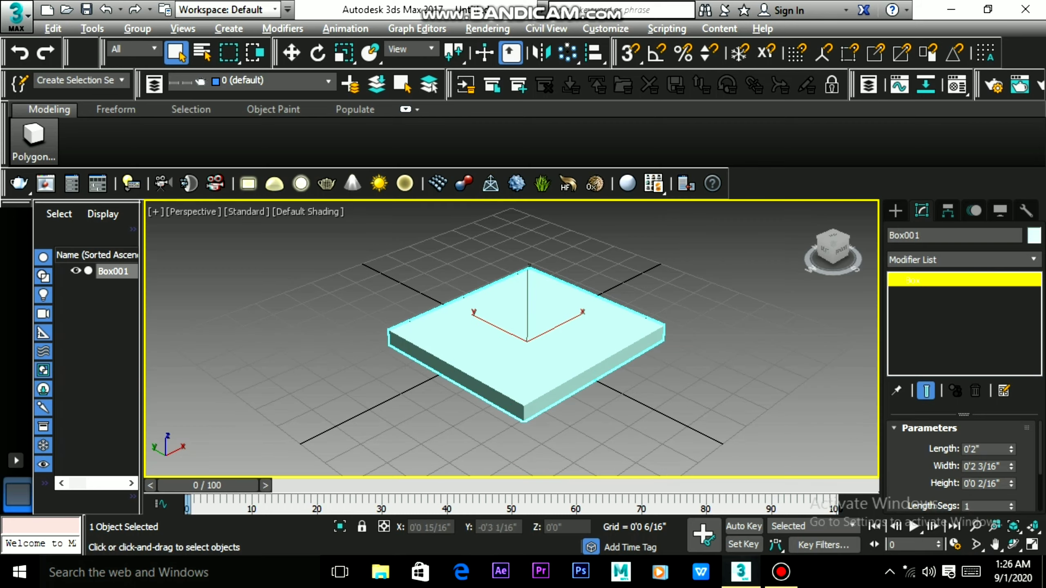
scroll(963, 465, "down", 1)
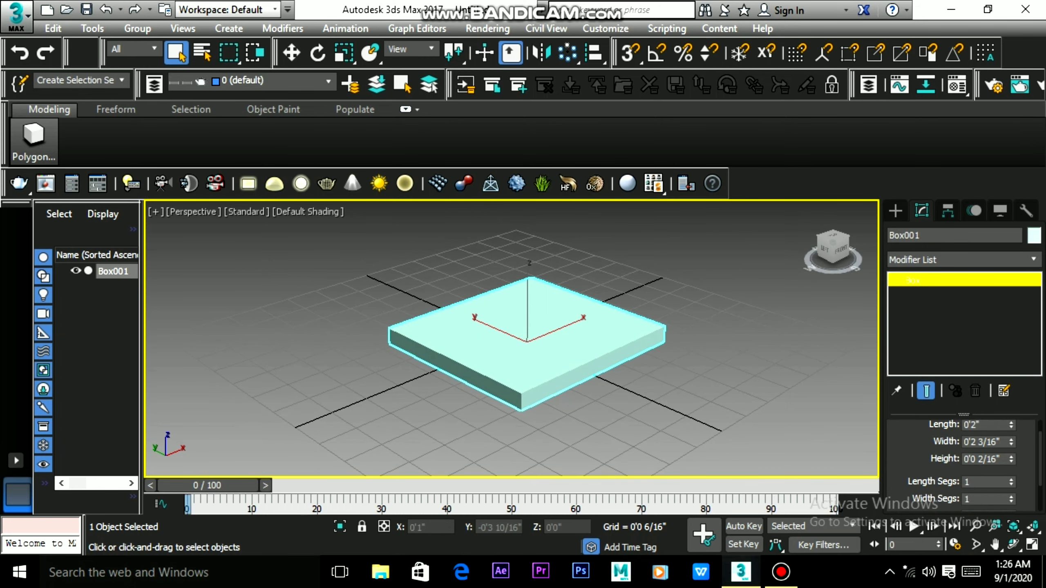
scroll(963, 465, "down", 1)
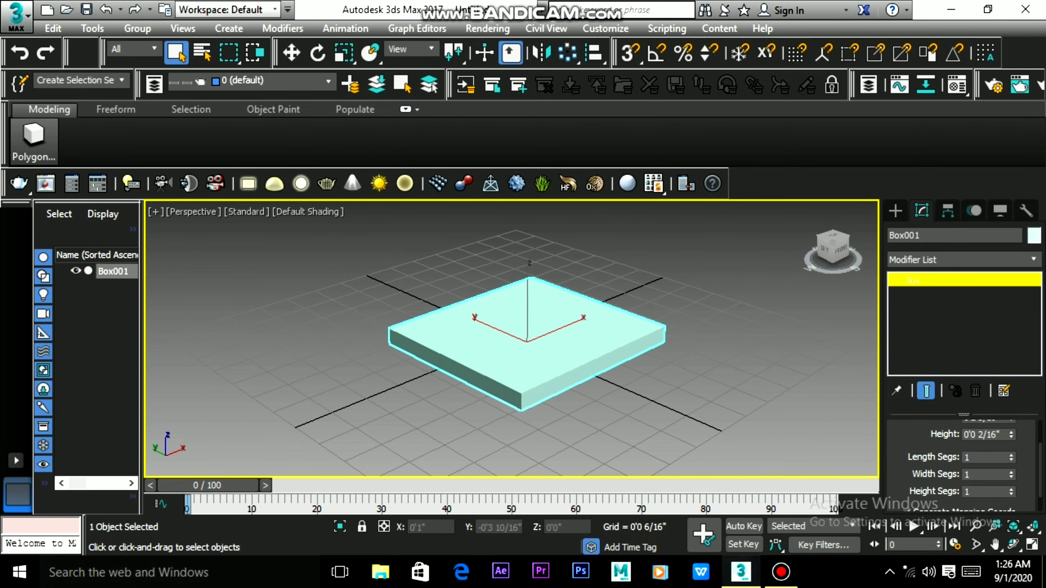
left_click(1011, 454)
left_click(1011, 454)
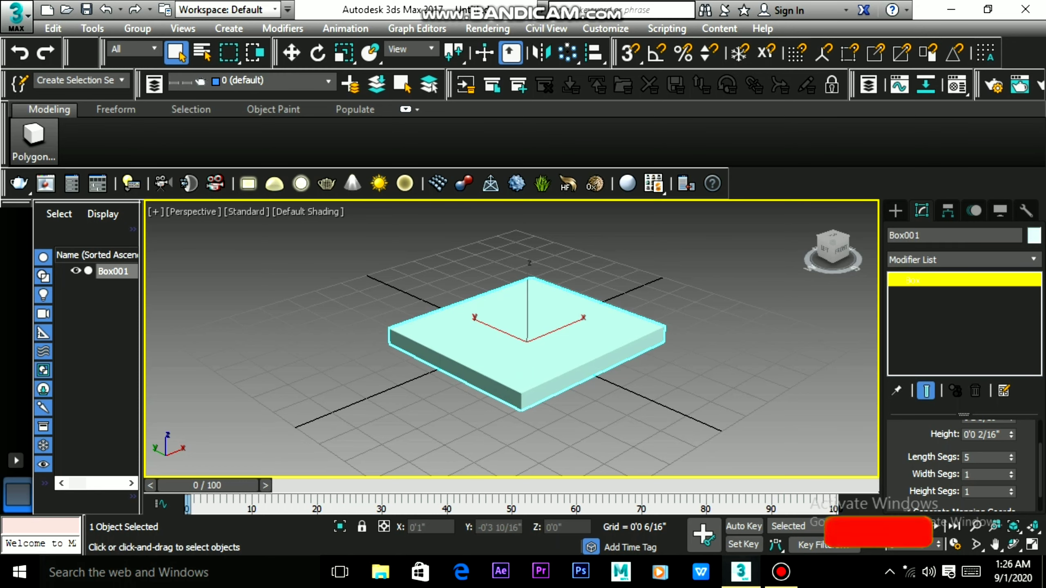
key("alt+w")
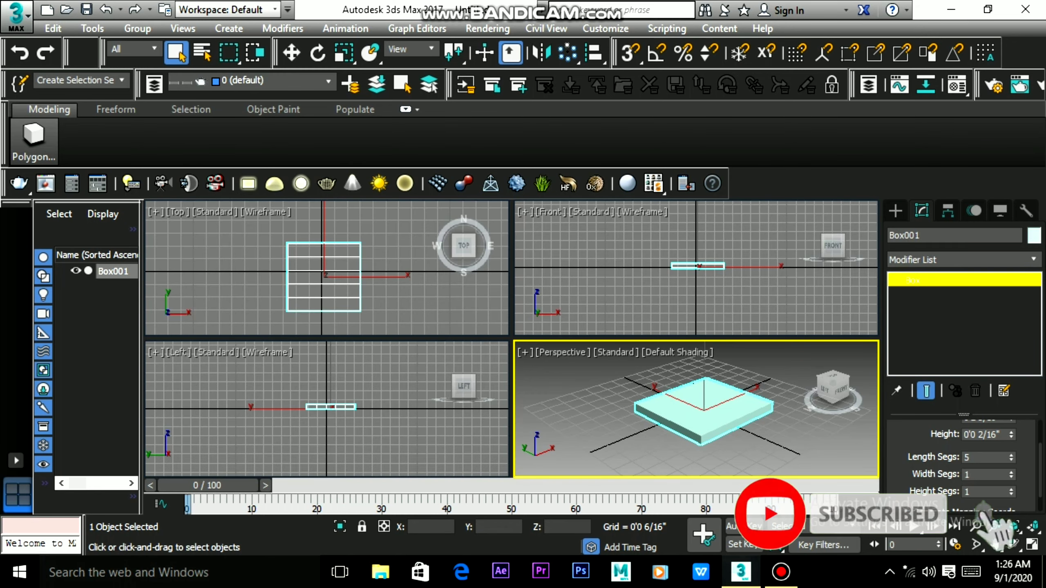
key("alt+w")
key("alt+w")
key("alt+w")
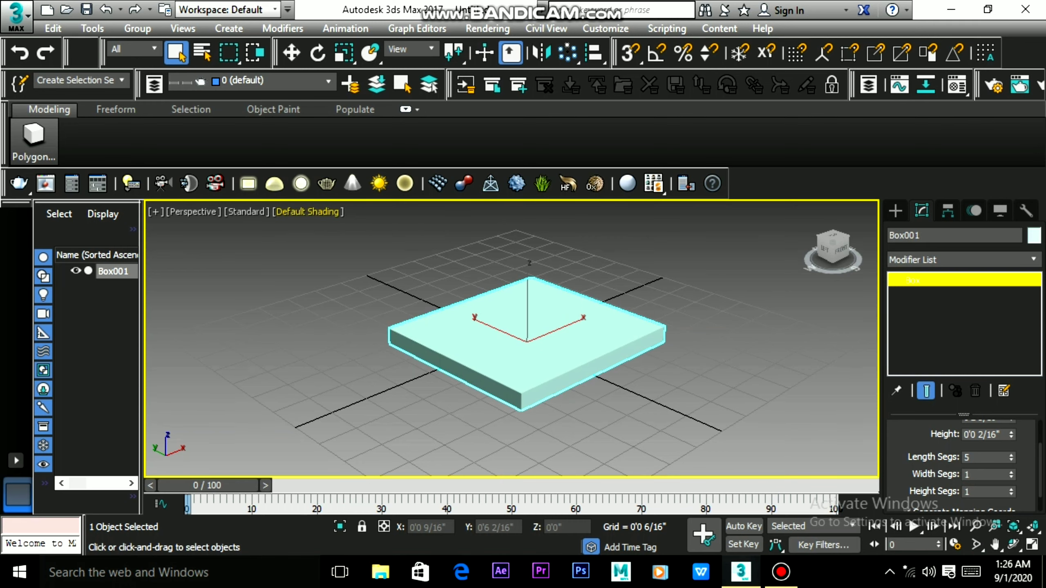
left_click(307, 211)
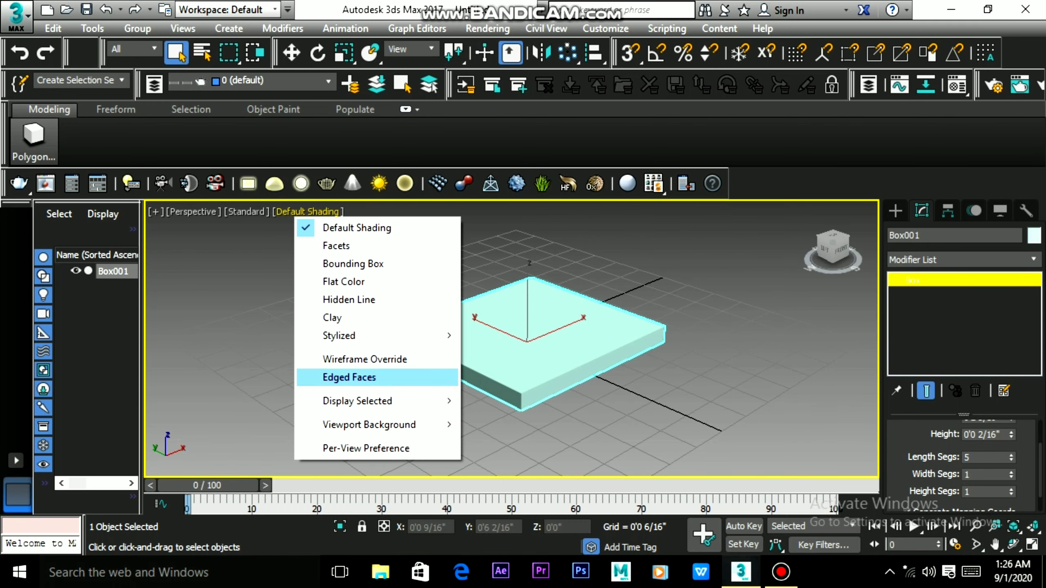
left_click(349, 377)
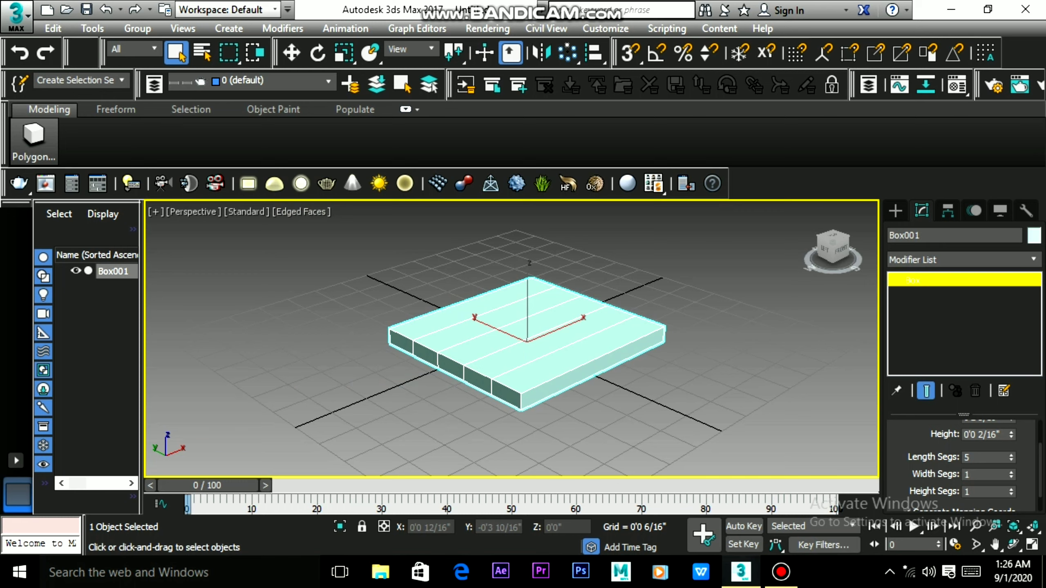
- Raise Box001's Width Segs and set its Length Segs to 10
left_click(1011, 472)
left_click(1011, 472)
left_click(1011, 472)
left_click(969, 457)
key("BackSpace")
type("10")
key("Return")
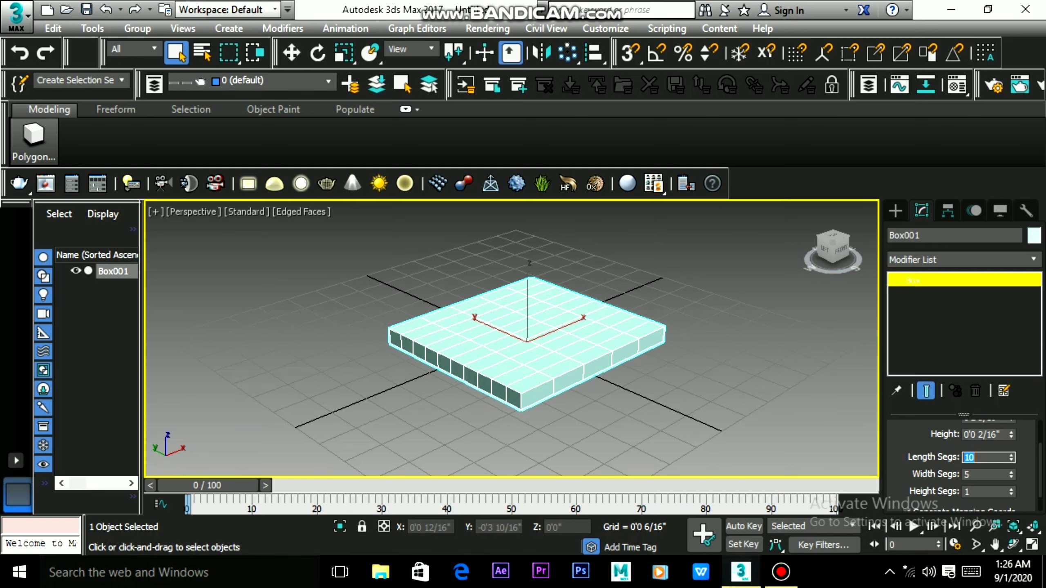
key("Tab")
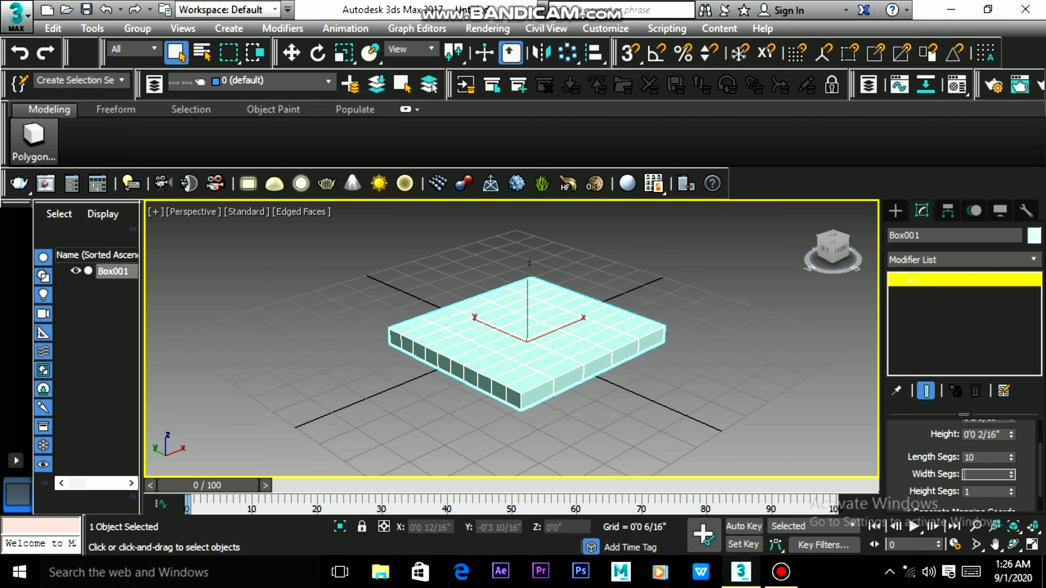
- Apply 10 width segments, then non-uniformly scale Box001 flat along Z
type("10")
left_click(531, 445)
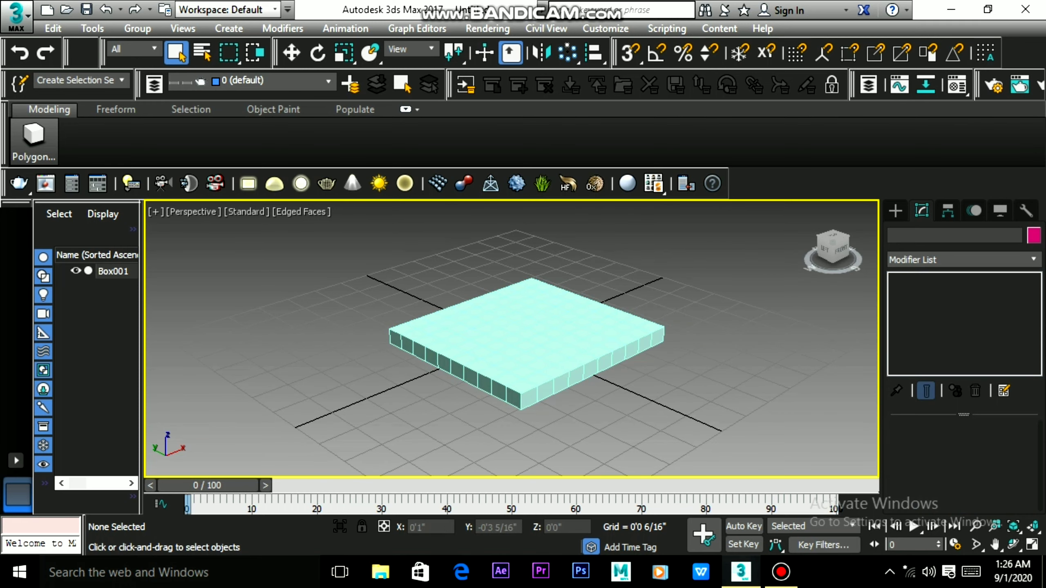
left_click(527, 342)
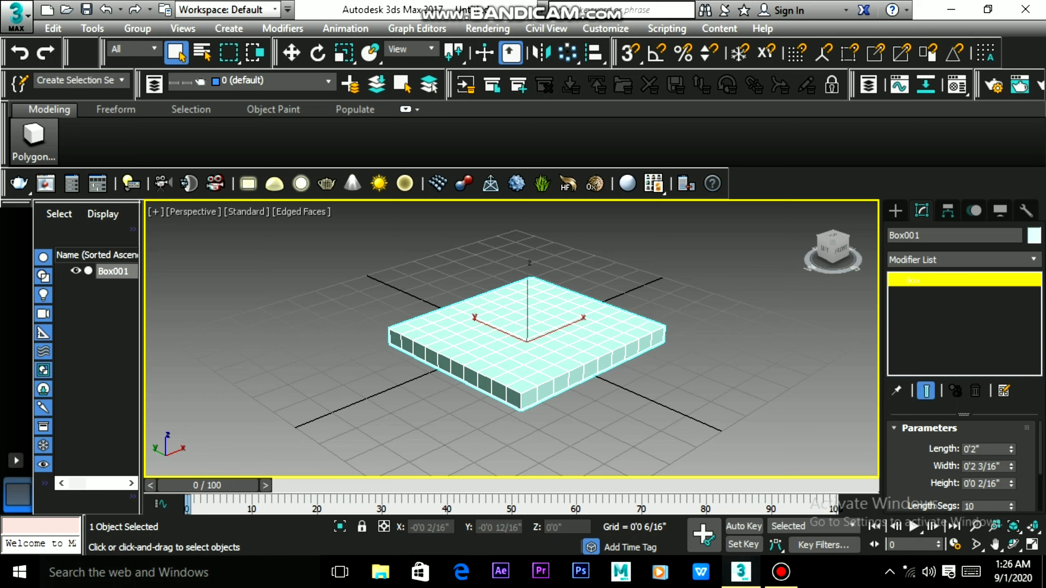
key("e")
key("r")
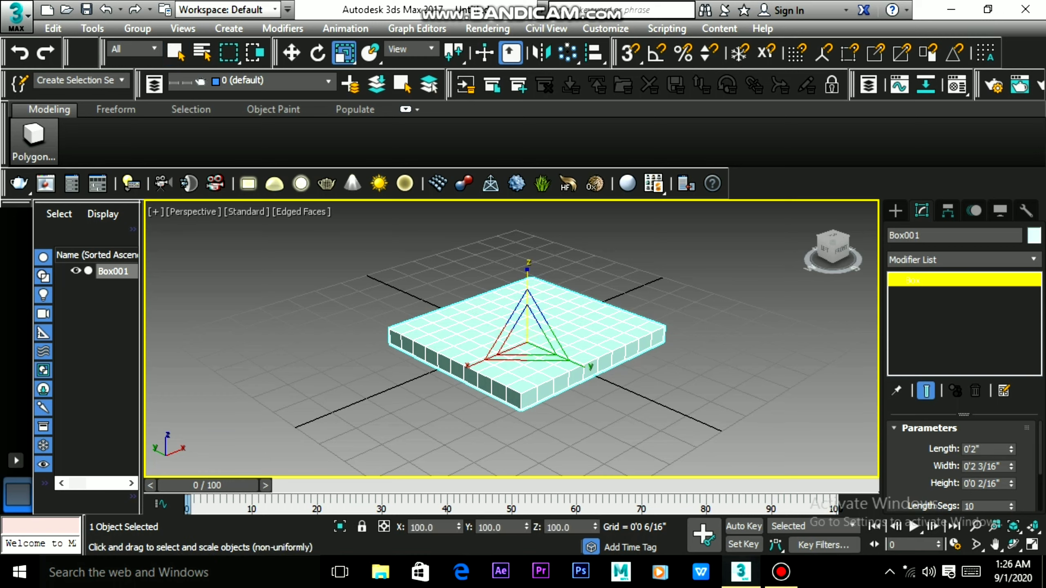
left_click_drag(527, 313, 527, 346)
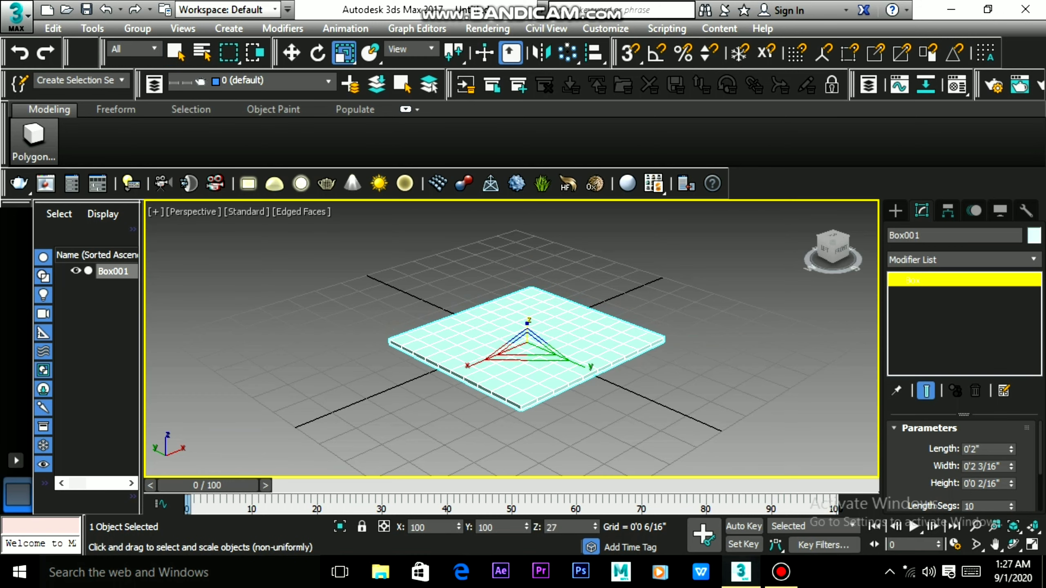
middle_click_drag(527, 346, 528, 330, "alt")
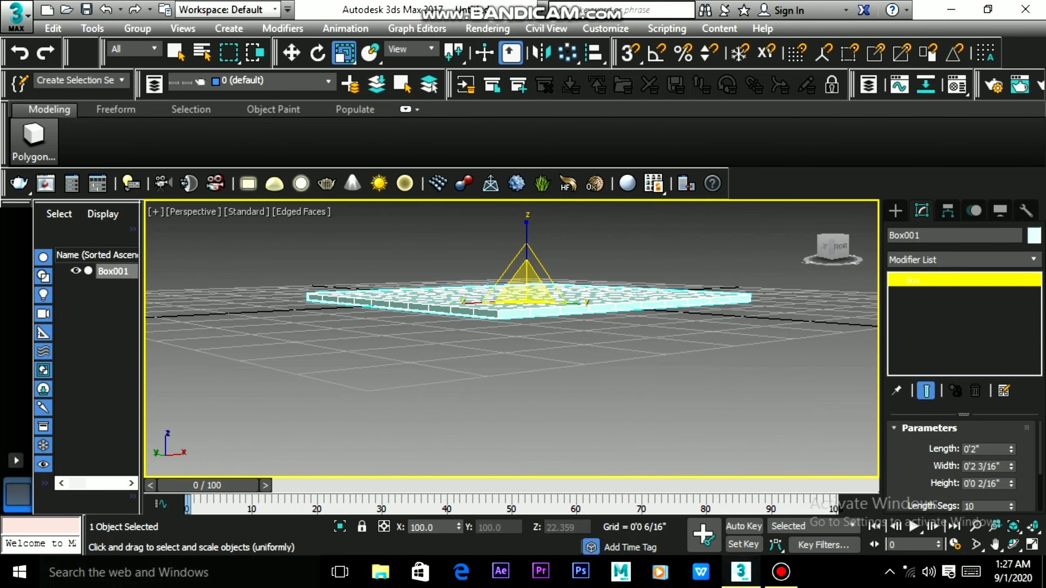
left_click_drag(529, 321, 528, 342)
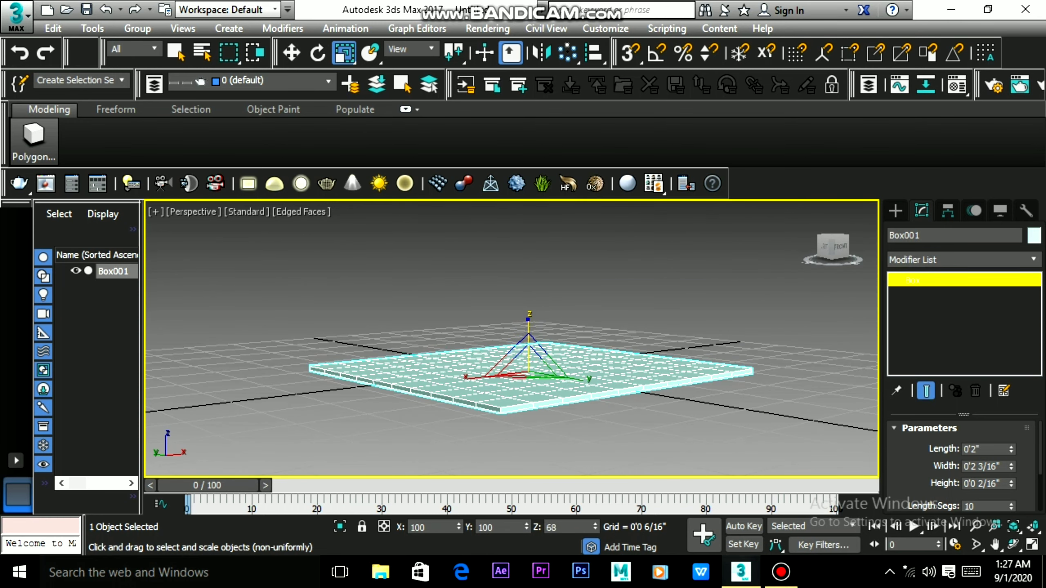
middle_click_drag(529, 342, 528, 354, "alt")
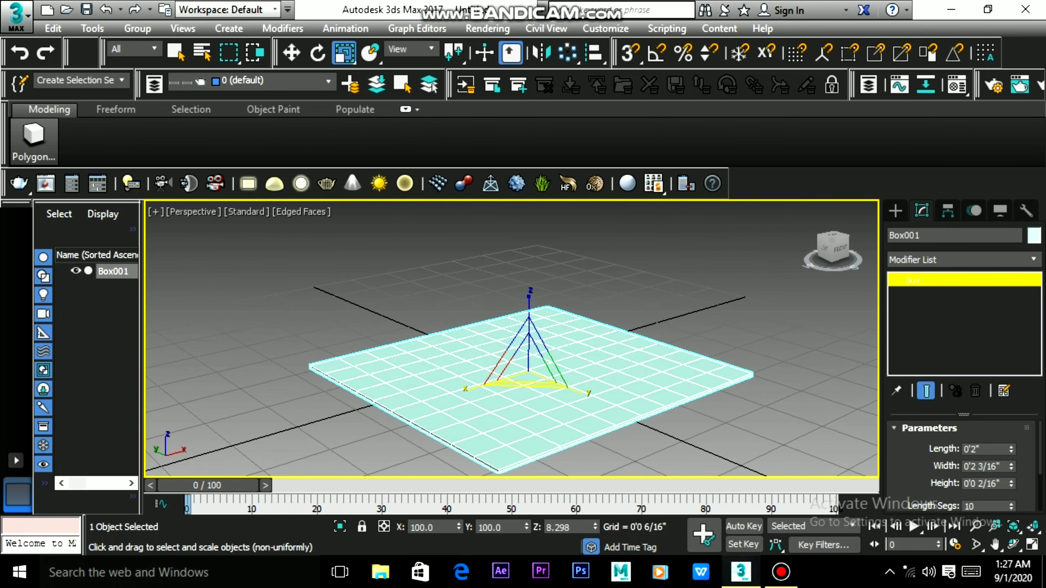
scroll(528, 354, "down", 3)
- Cycle through the move, rotate and scale modes, then nudge the box and undo the nudge
key("ctrl+d")
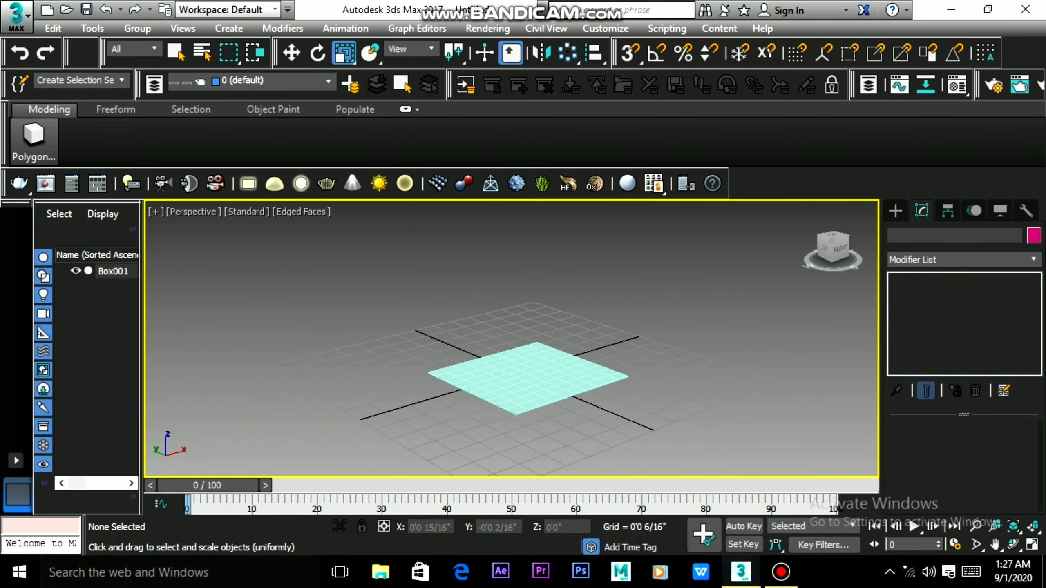
key("ctrl+a")
key("e")
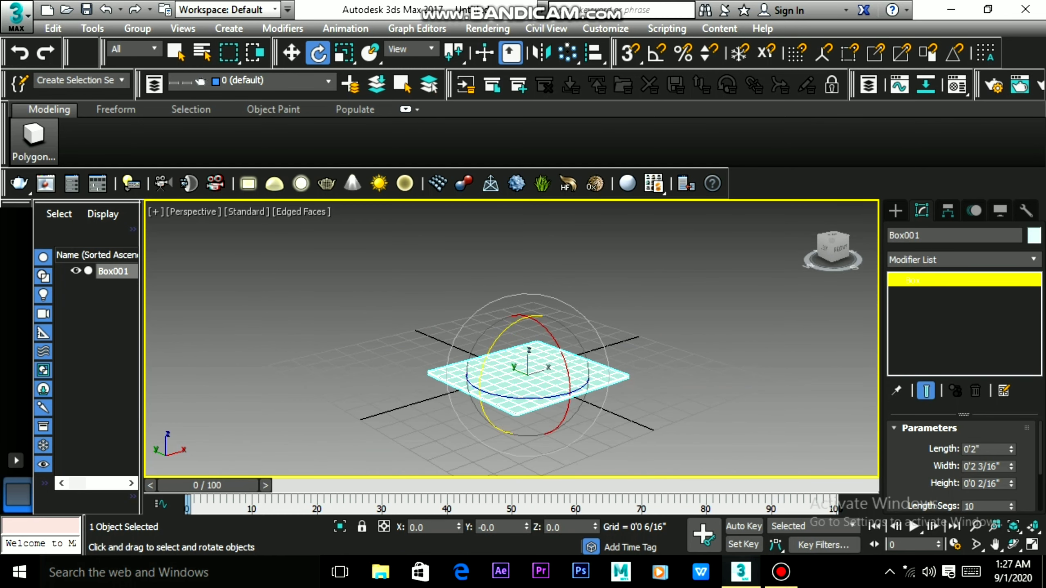
key("w")
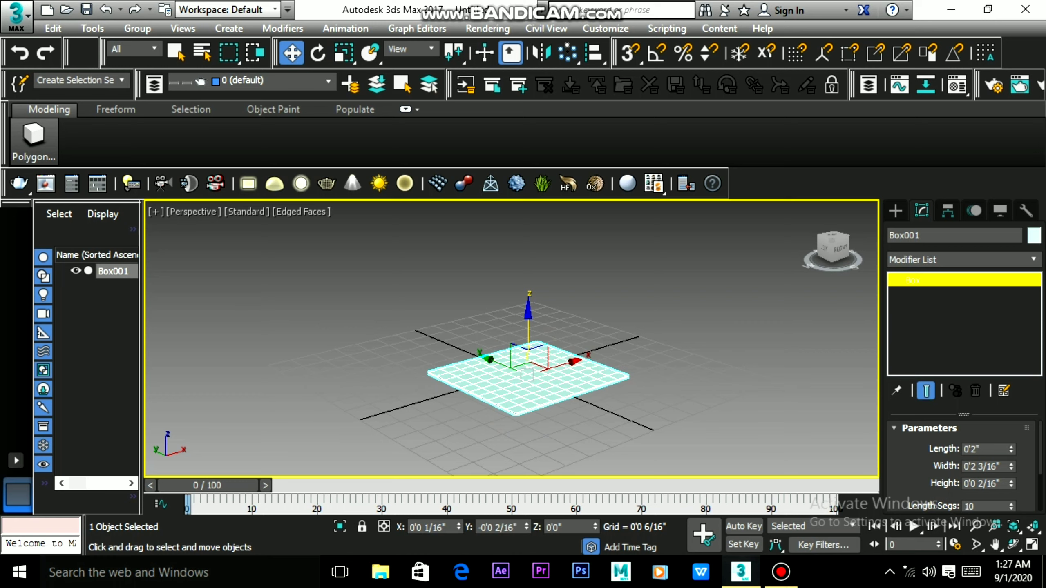
key("r")
key("r")
key("r")
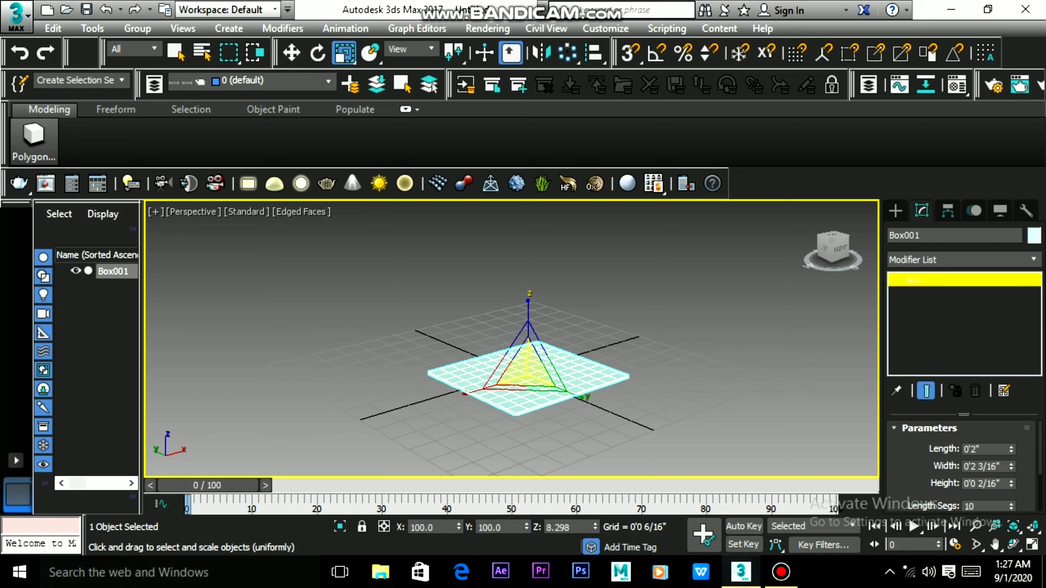
key("r")
key("e")
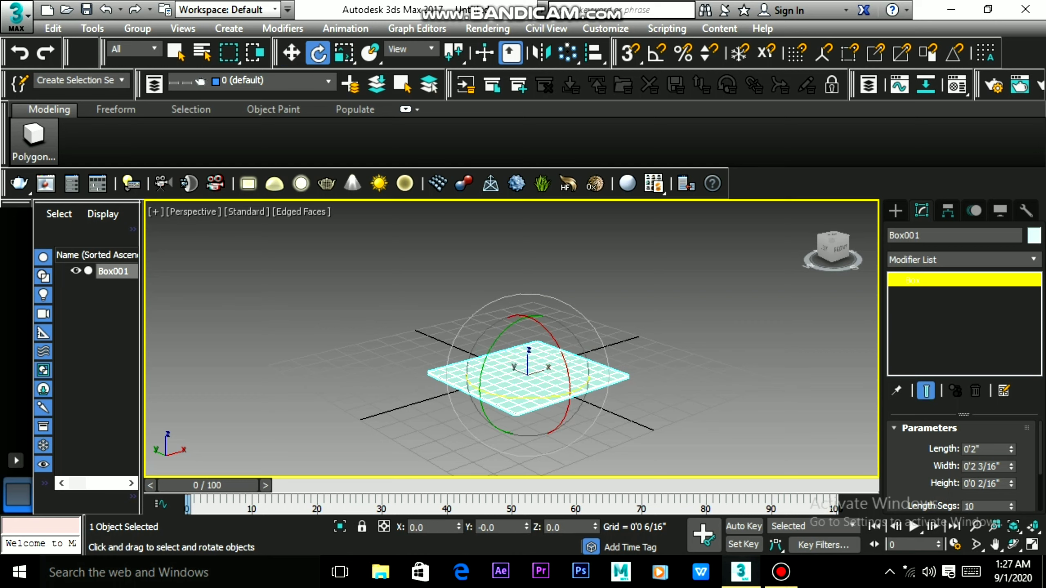
key("w")
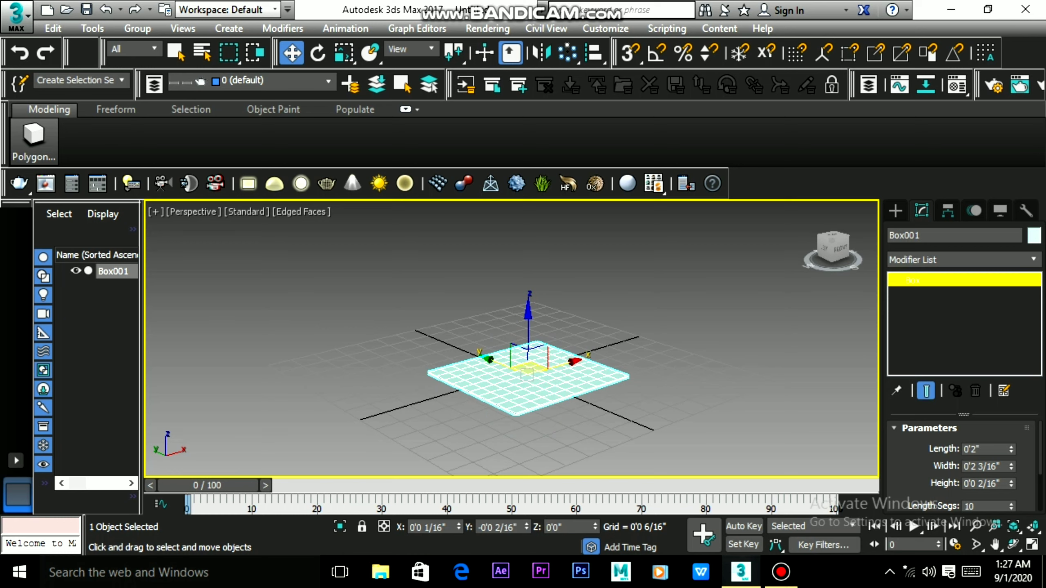
left_click_drag(529, 325, 529, 331)
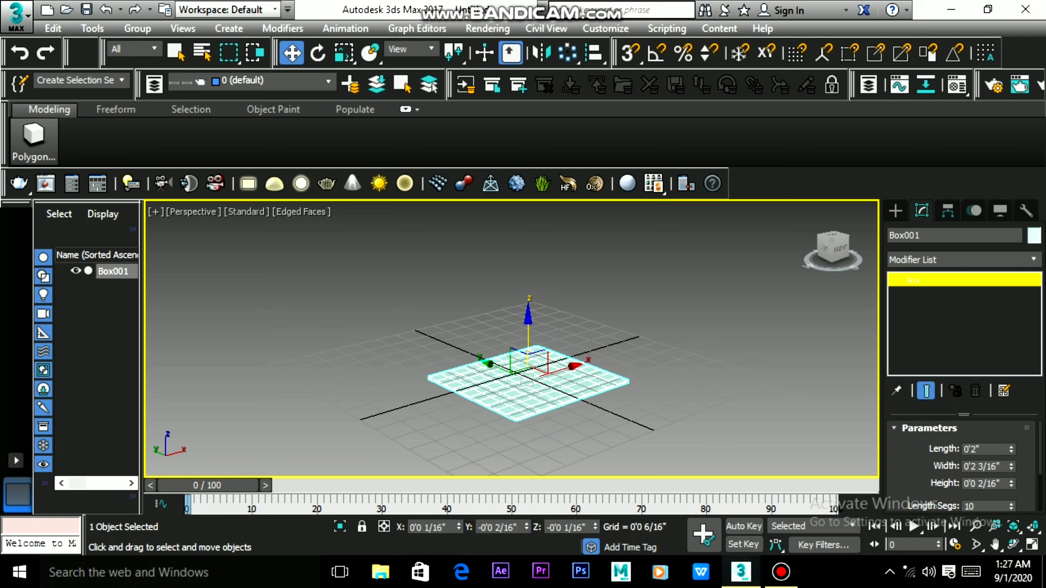
key("ctrl+z")
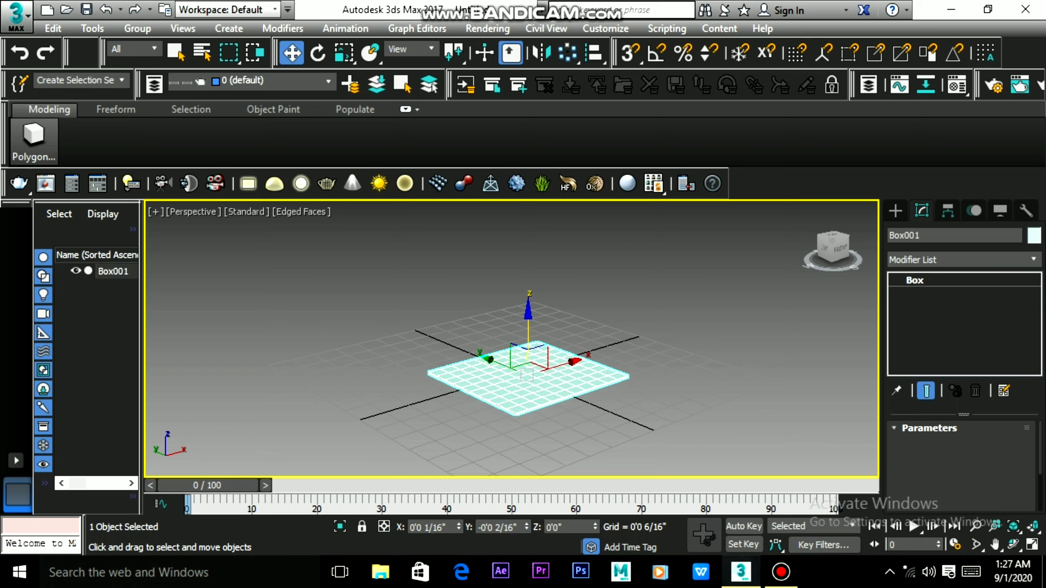
- Copy the flat box as Box002 and uniformly enlarge it to 175% as a floor
left_click_drag(529, 326, 529, 329, "shift")
key("Return")
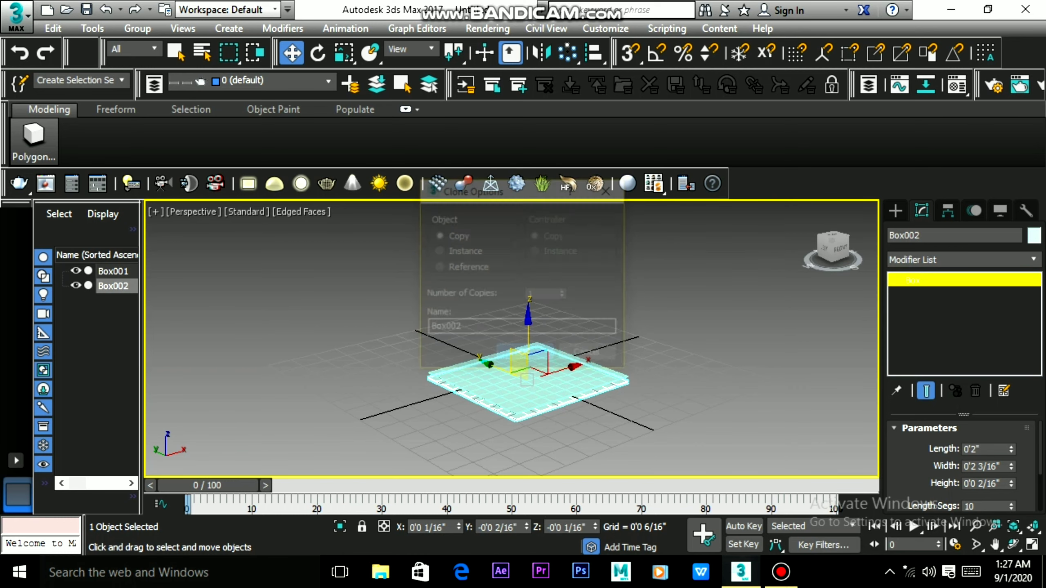
key("r")
key("r")
left_click_drag(528, 363, 528, 313)
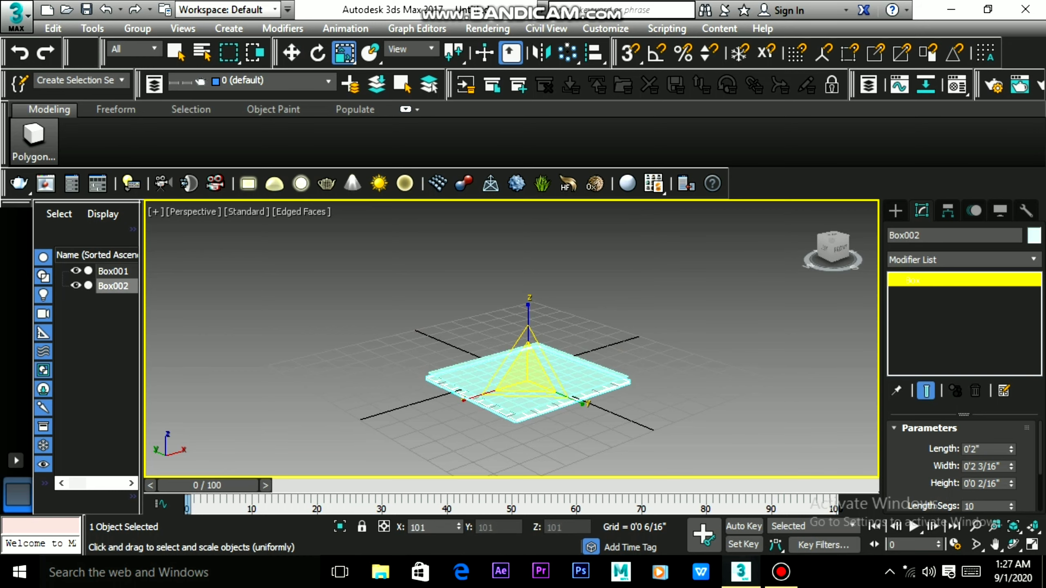
left_click(289, 288)
left_click(529, 371)
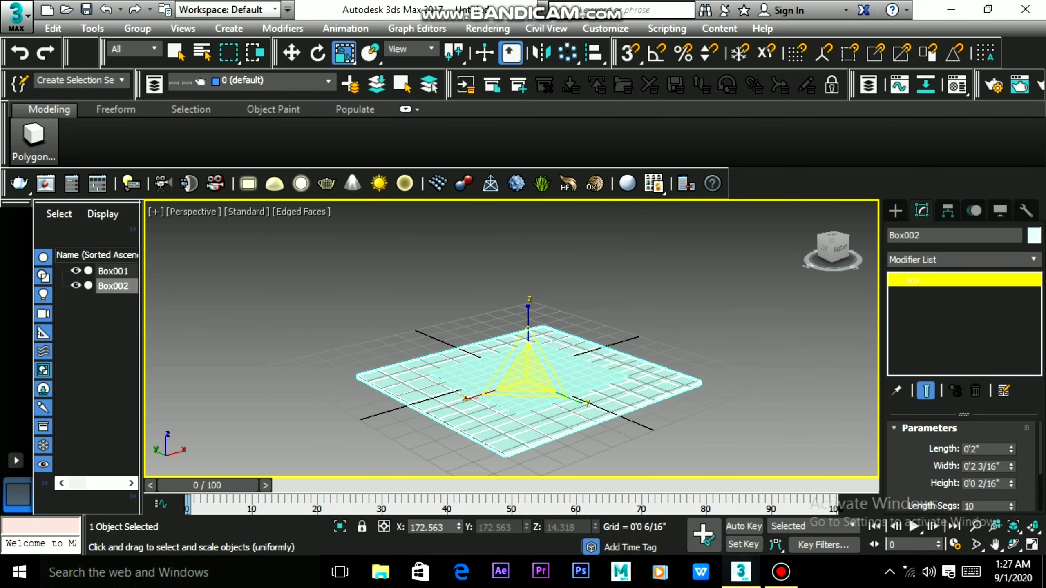
left_click_drag(528, 371, 528, 305)
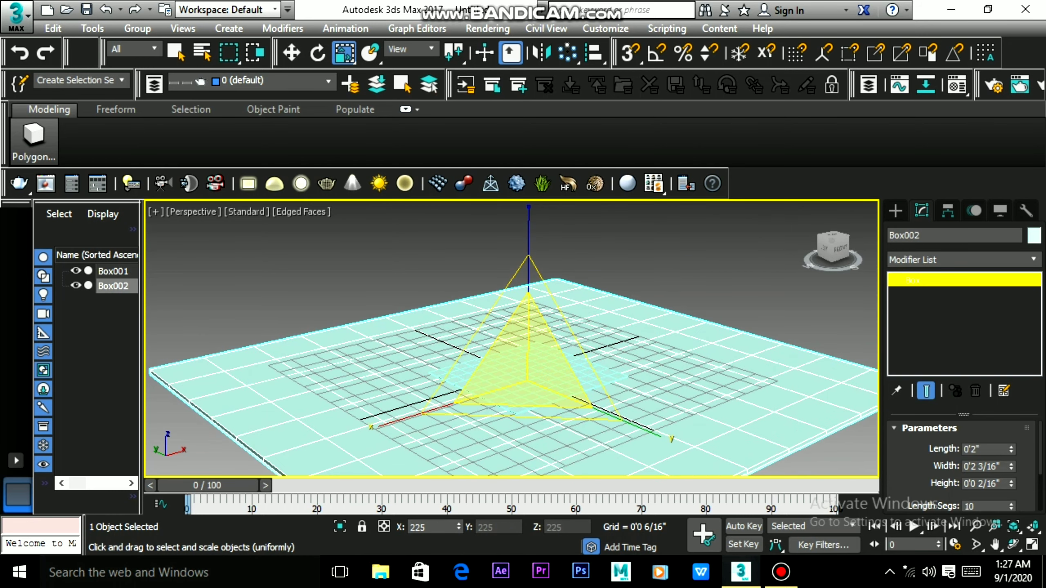
- Raise Box001 along Z to 0'3 14/16" above the floor plane
left_click(288, 247)
left_click(528, 384)
key("r")
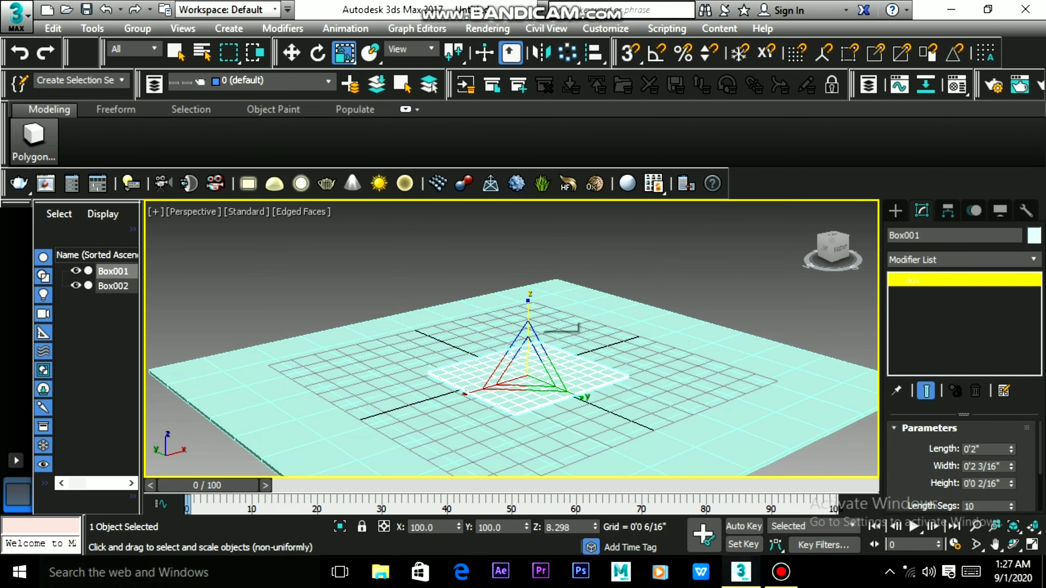
key("w")
left_click_drag(528, 322, 528, 235)
middle_click_drag(510, 338, 511, 272, "alt")
left_click_drag(528, 330, 528, 265)
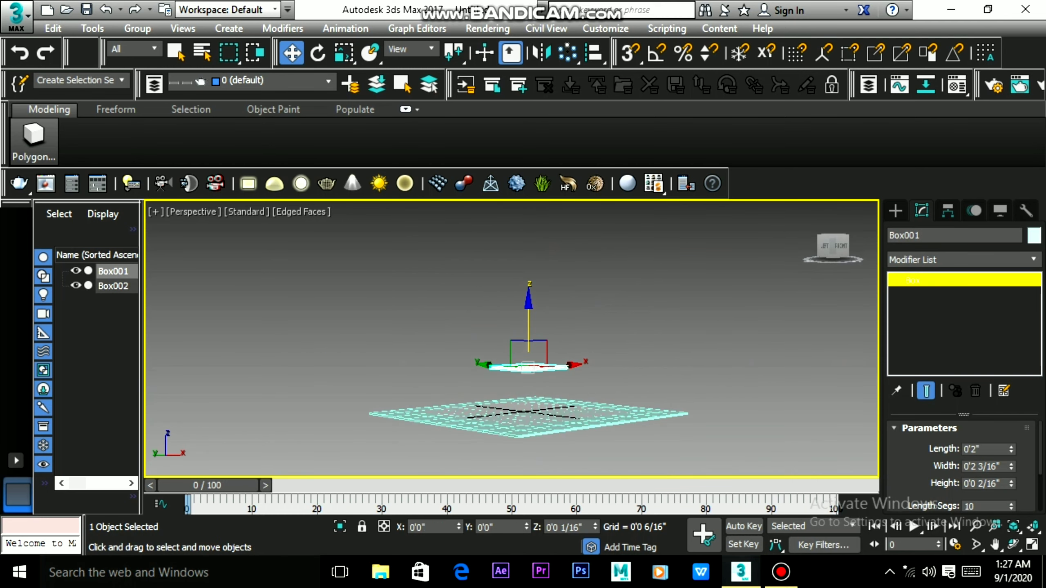
left_click(529, 266)
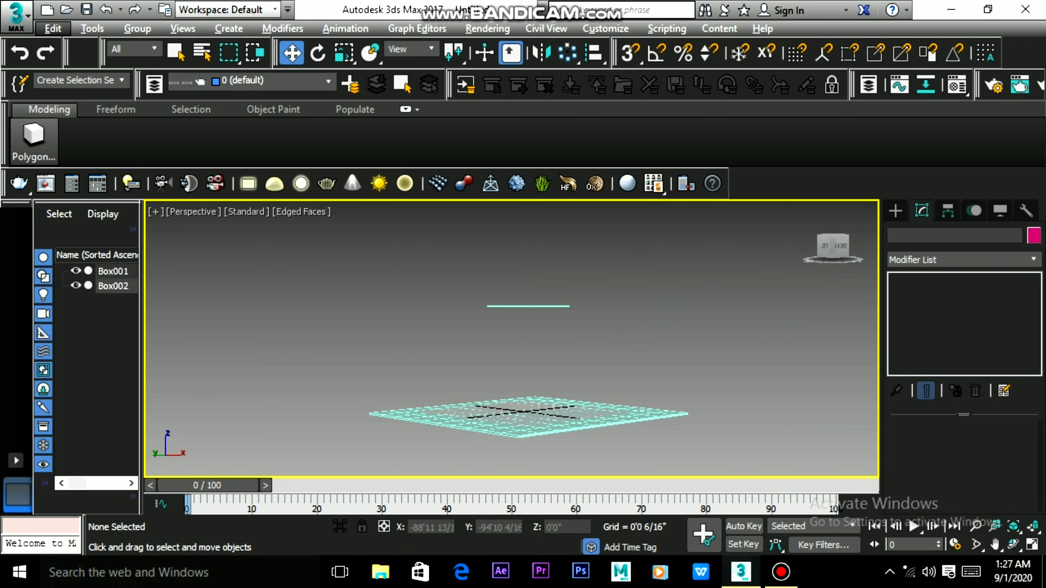
middle_click_drag(511, 272, 511, 252, "alt")
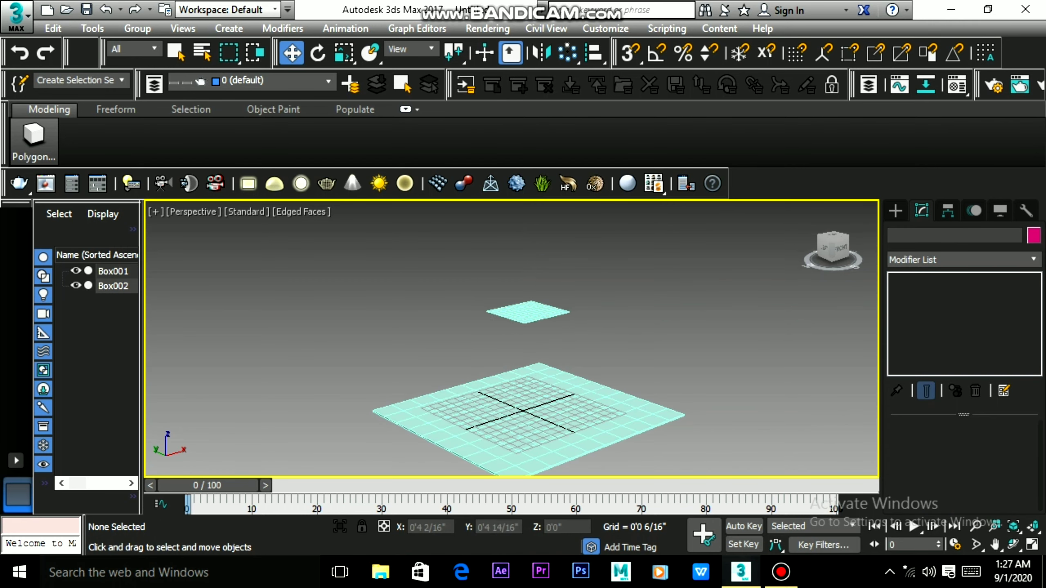
left_click(527, 310)
key("z")
middle_click_drag(511, 338, 519, 346, "alt")
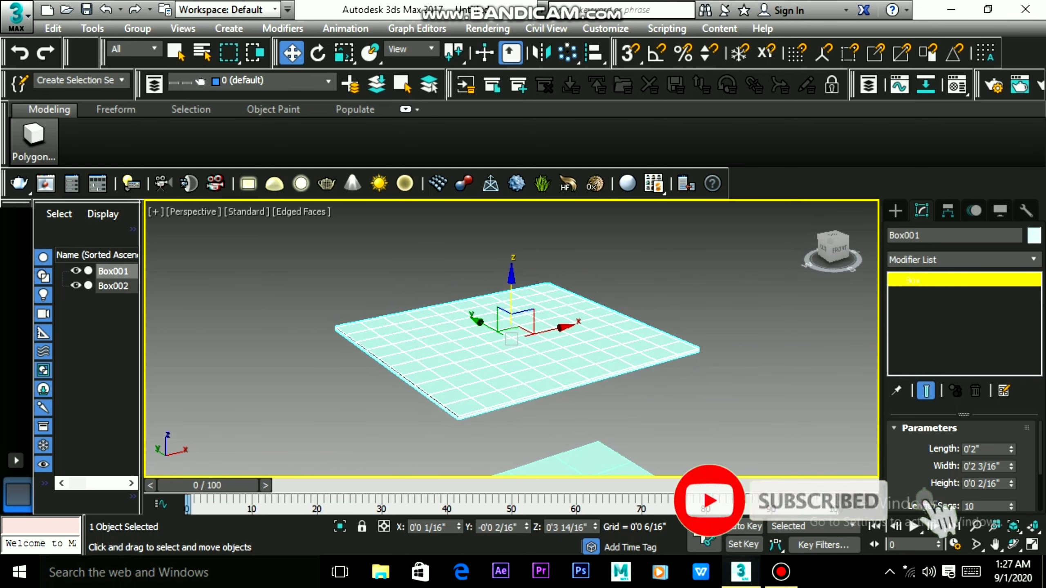
- Add a Cloth modifier to Box001
left_click(959, 260)
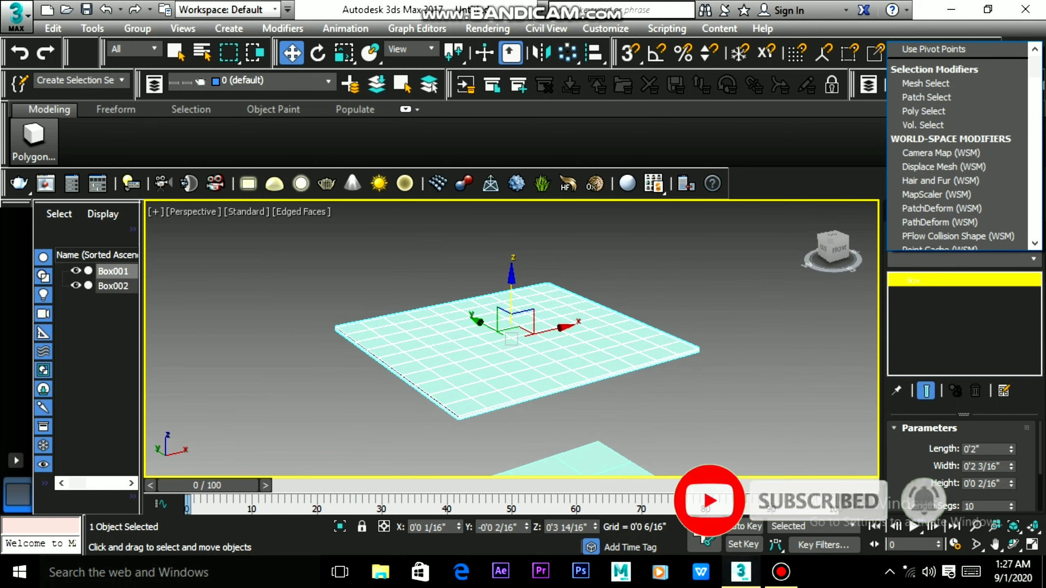
type("cl")
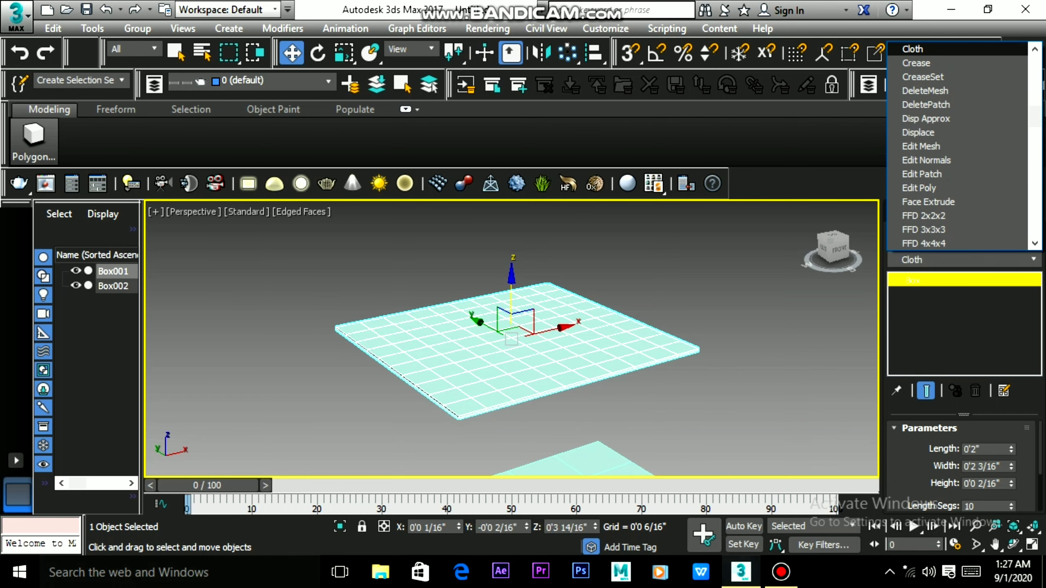
key("Return")
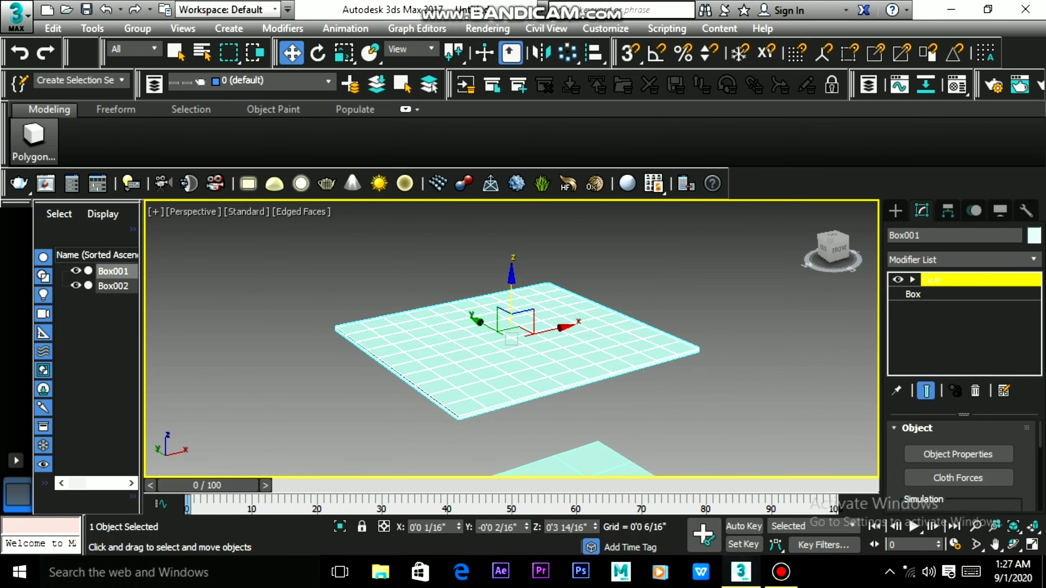
- In Object Properties, make Box001 a cloth object and Box002 a collision object
left_click(958, 454)
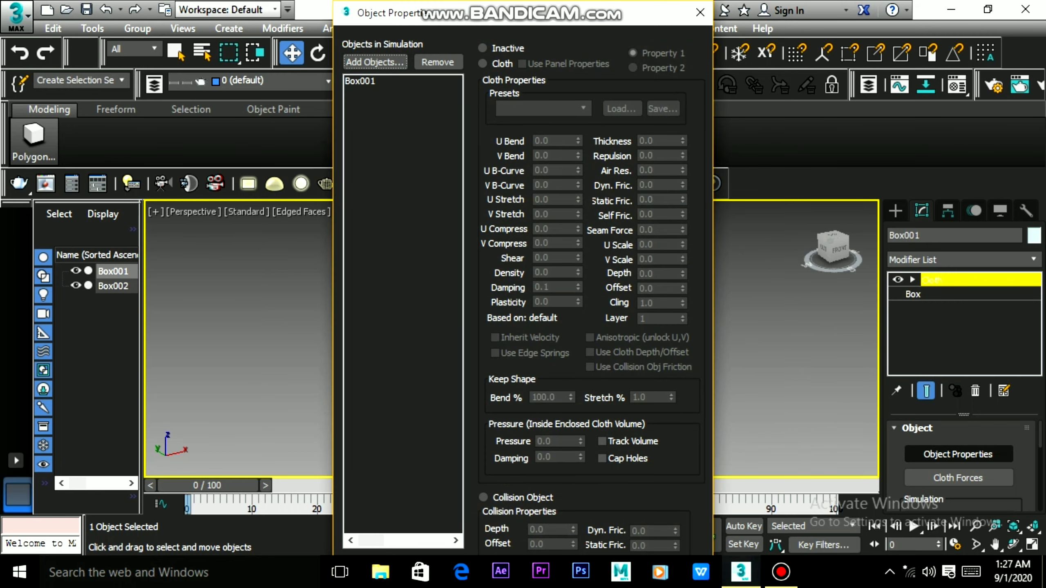
left_click(360, 81)
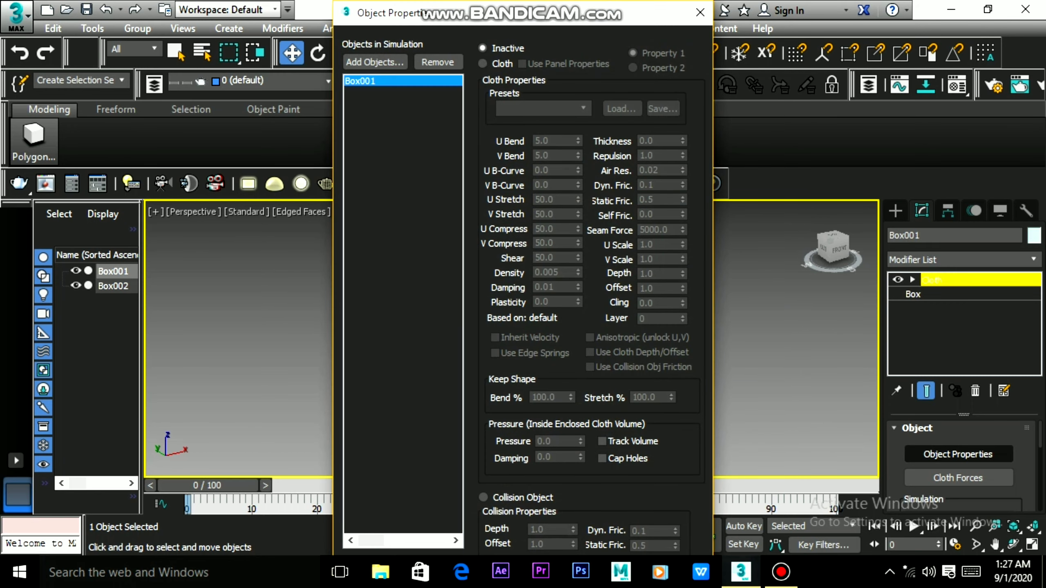
left_click(482, 63)
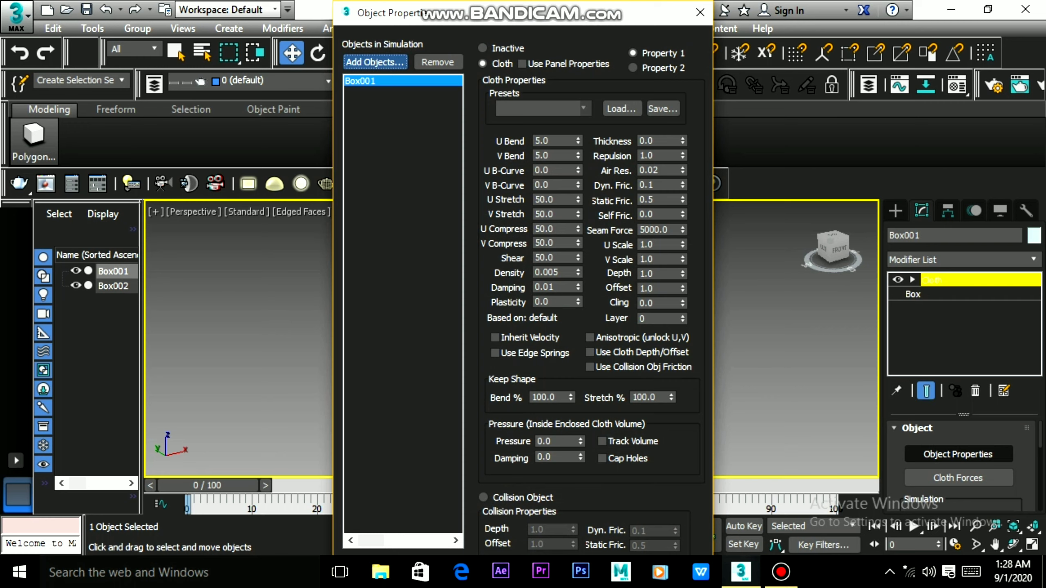
left_click(375, 62)
left_click(269, 457)
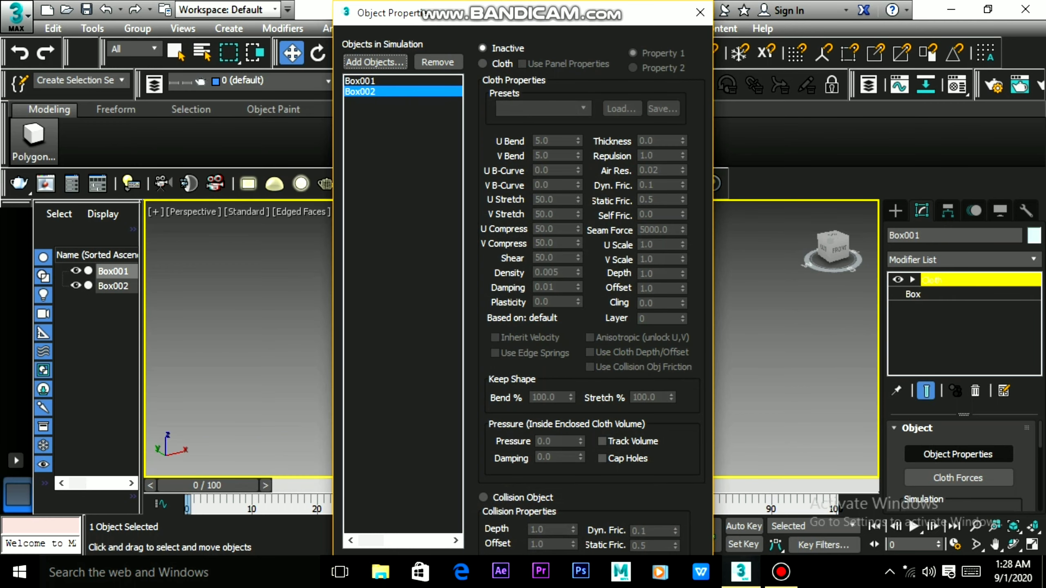
left_click(483, 497)
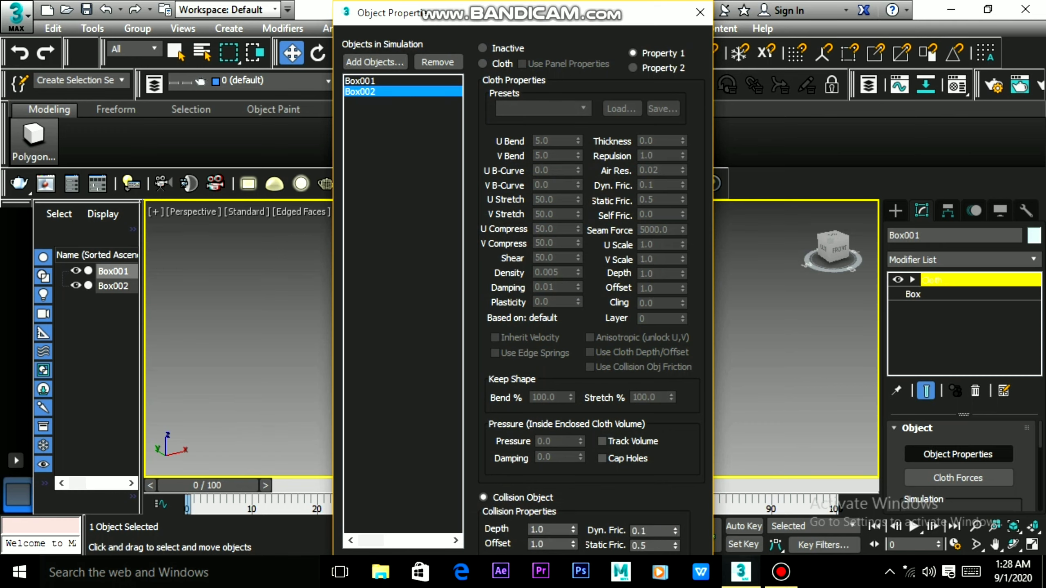
- Apply the Cotton preset to Box001's cloth settings
left_click(359, 81)
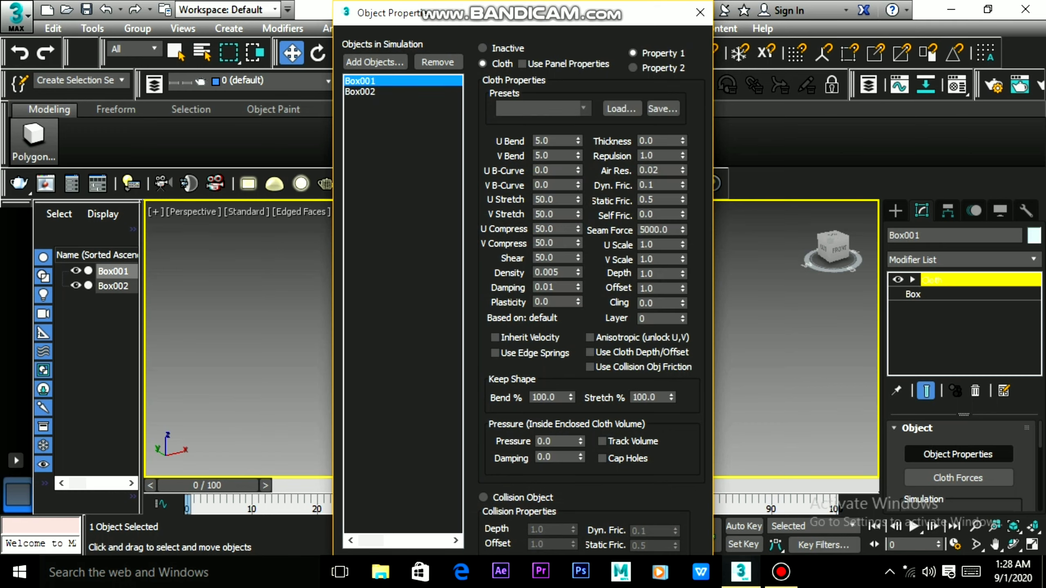
left_click(583, 108)
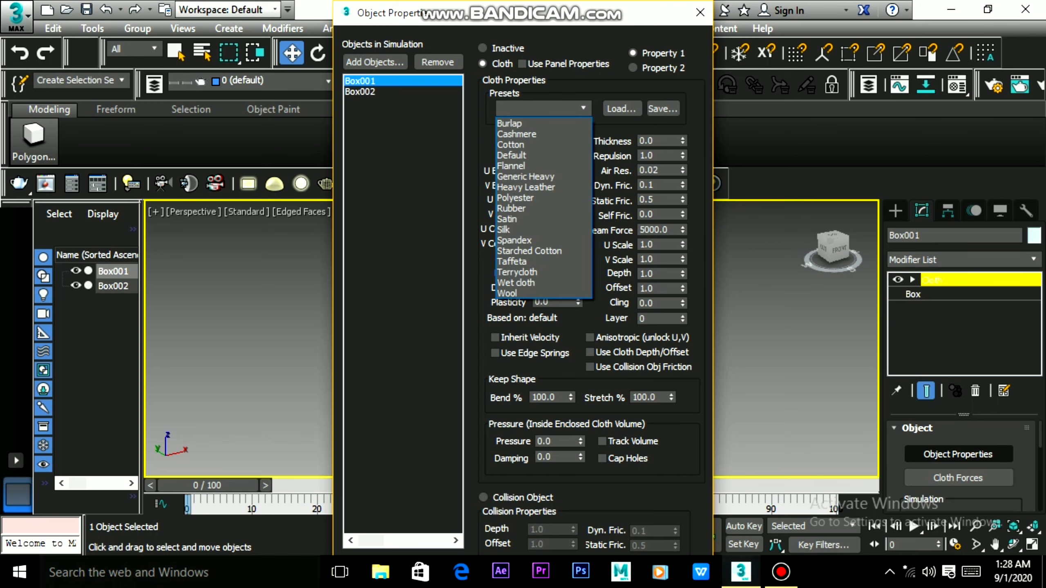
left_click(511, 145)
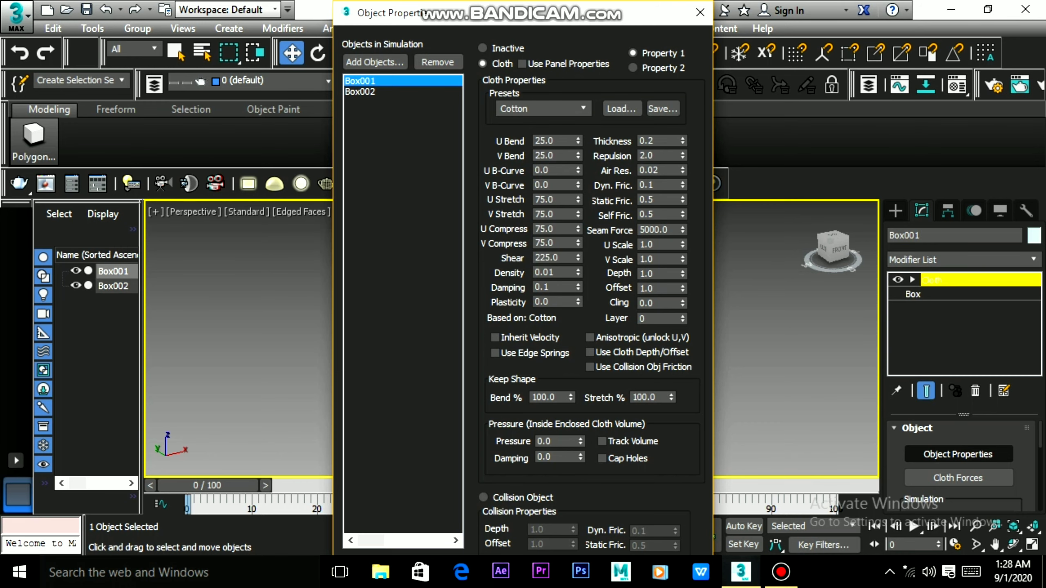
left_click(360, 91)
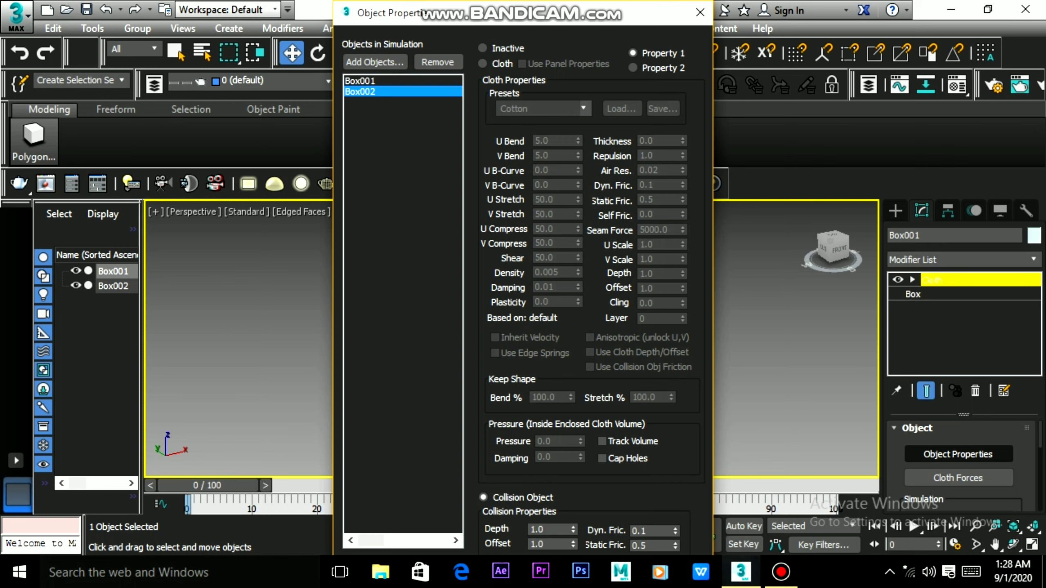
left_click(359, 81)
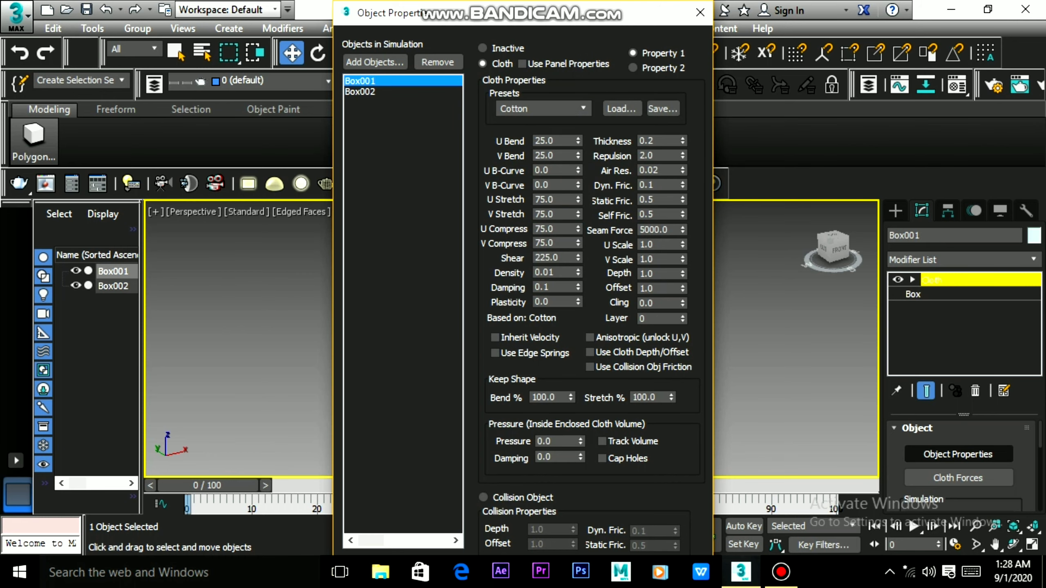
- Set Box001's cloth Pressure to 10 and Damping to 5
key("Tab")
type("10")
key("Return")
key("Tab")
type("5")
key("Return")
key("Tab")
key("Return")
- Maximize the Left viewport and run Simulate Local, stopping it with Esc
scroll(503, 338, "down", 2)
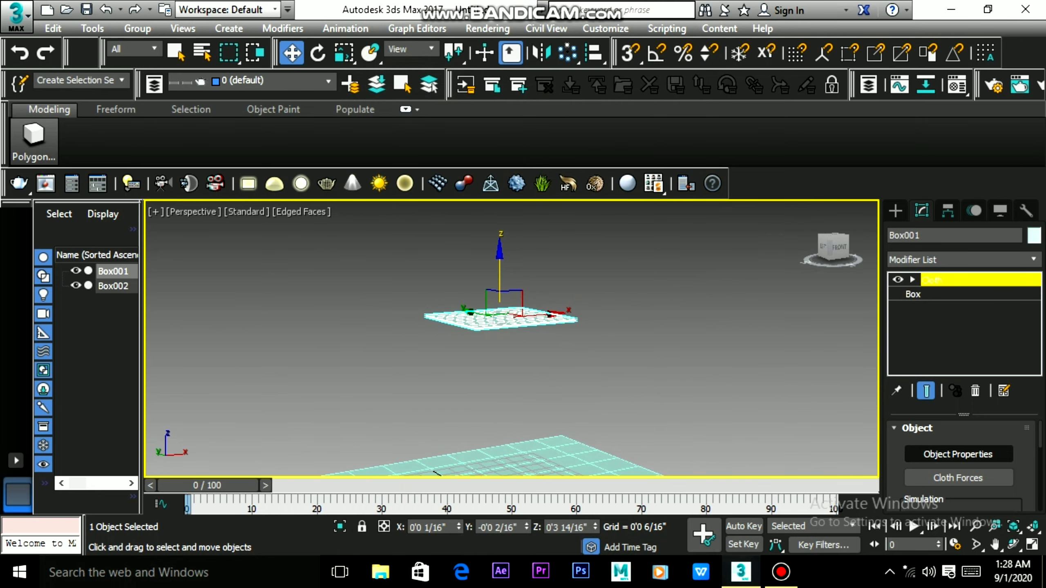
scroll(503, 338, "down", 2)
scroll(503, 338, "down", 2)
scroll(503, 338, "down", 2)
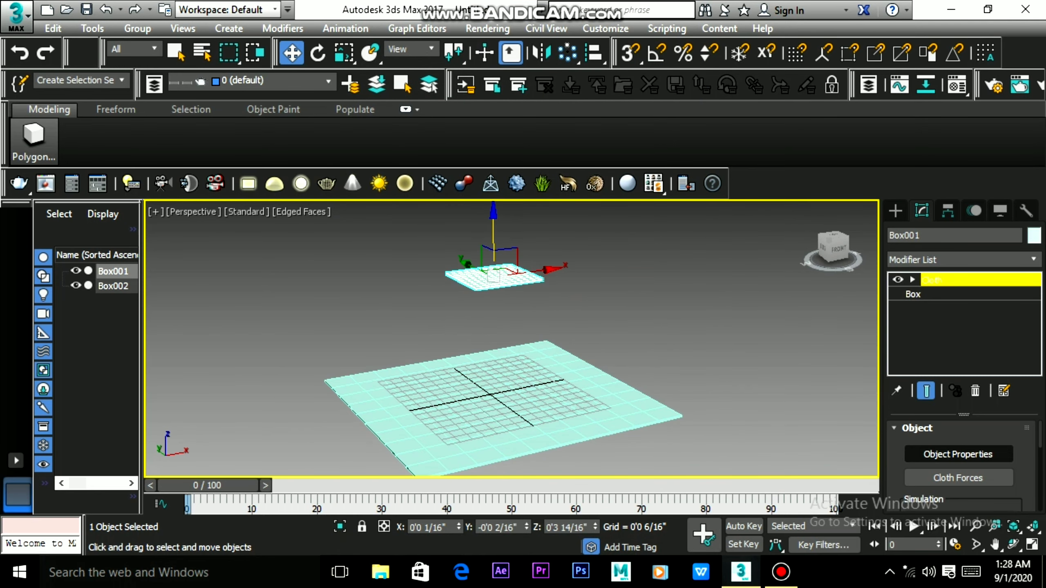
key("alt+w")
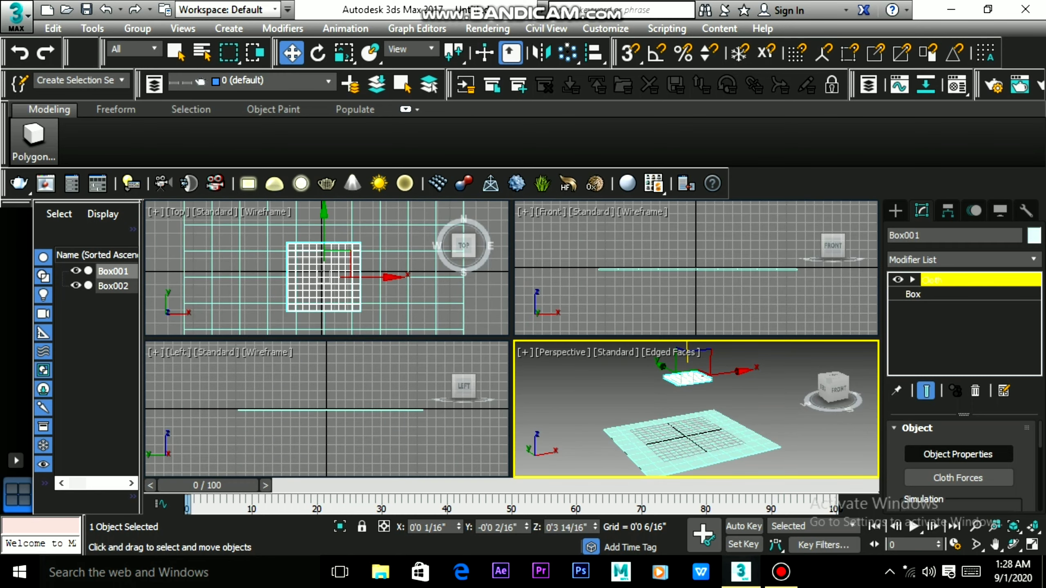
key("l")
key("alt+w")
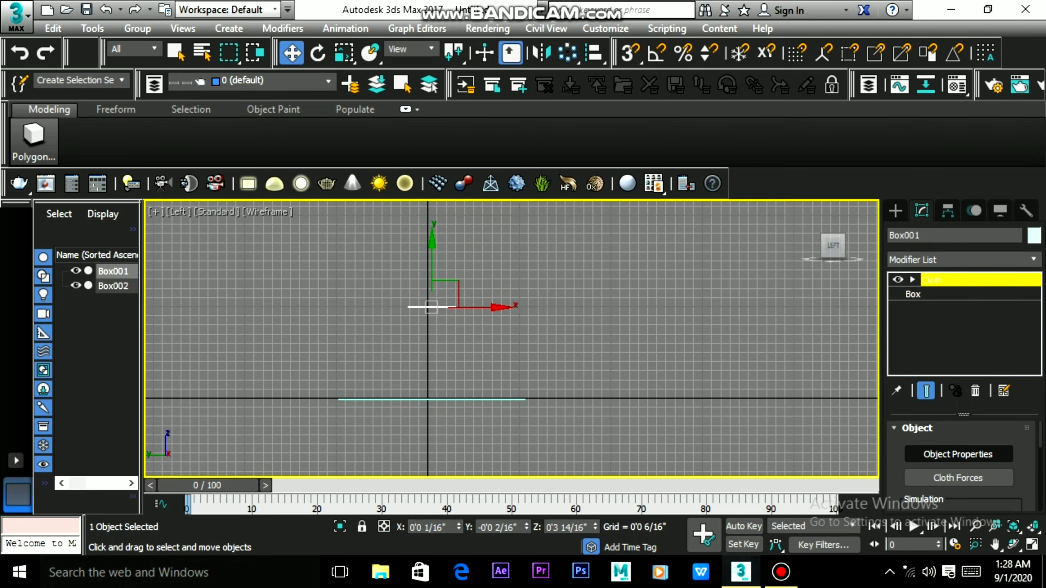
scroll(958, 478, "down", 1)
scroll(959, 478, "down", 1)
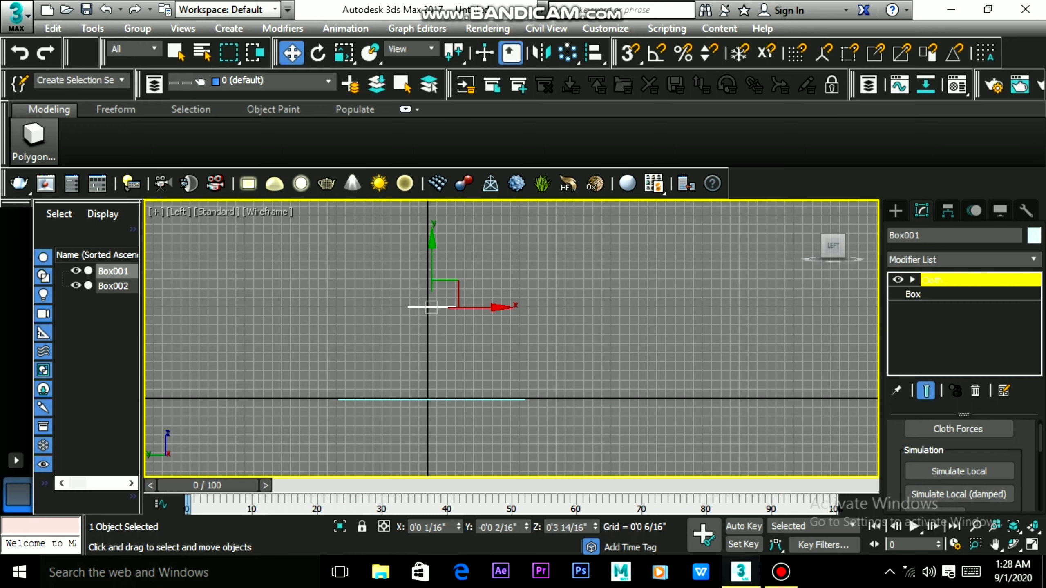
left_click(958, 471)
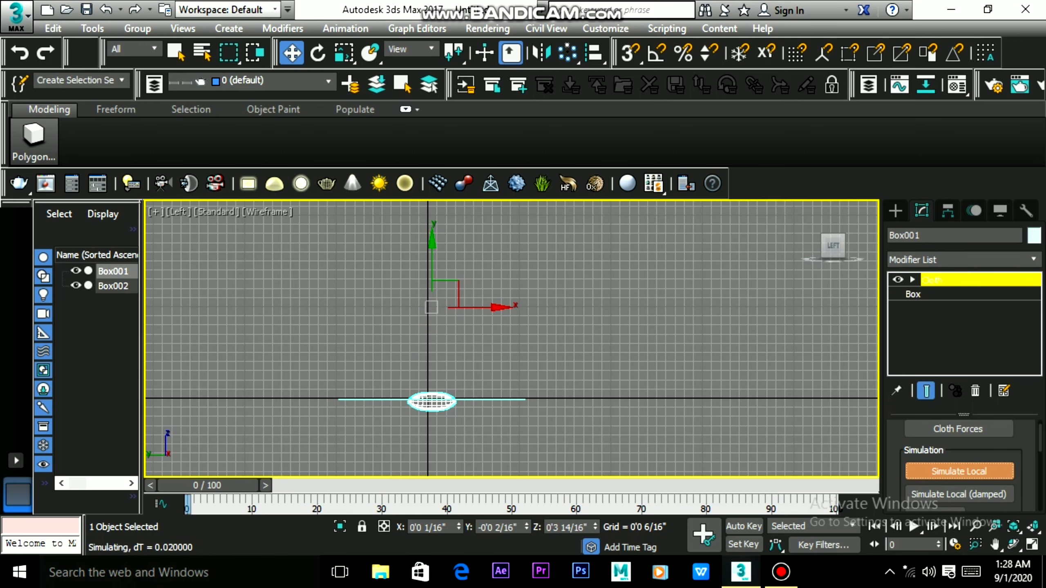
key("Escape")
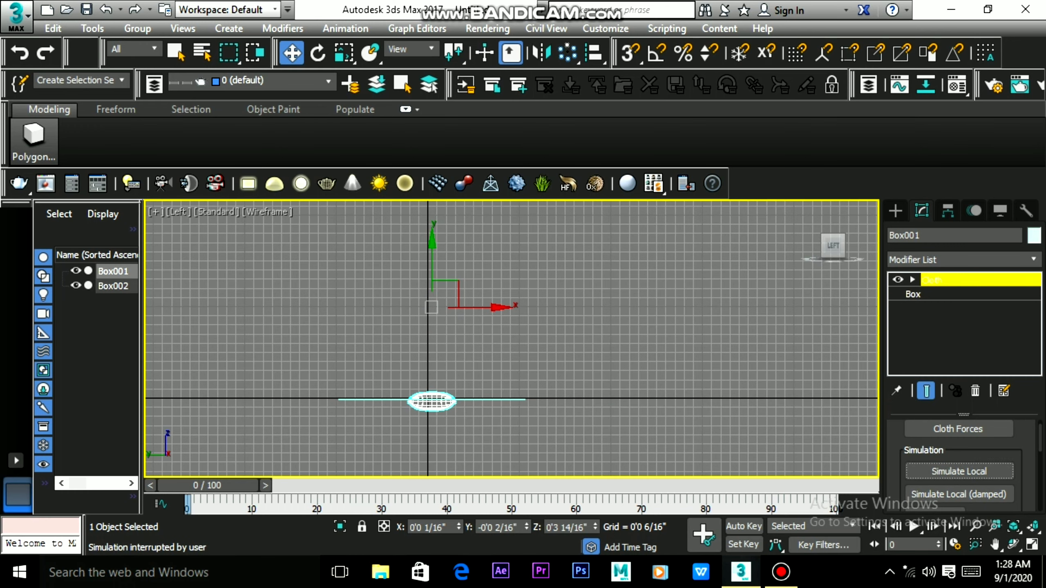
- Return to the Perspective view and orbit down to inspect the puffed pillow
key("alt+w")
key("alt+w")
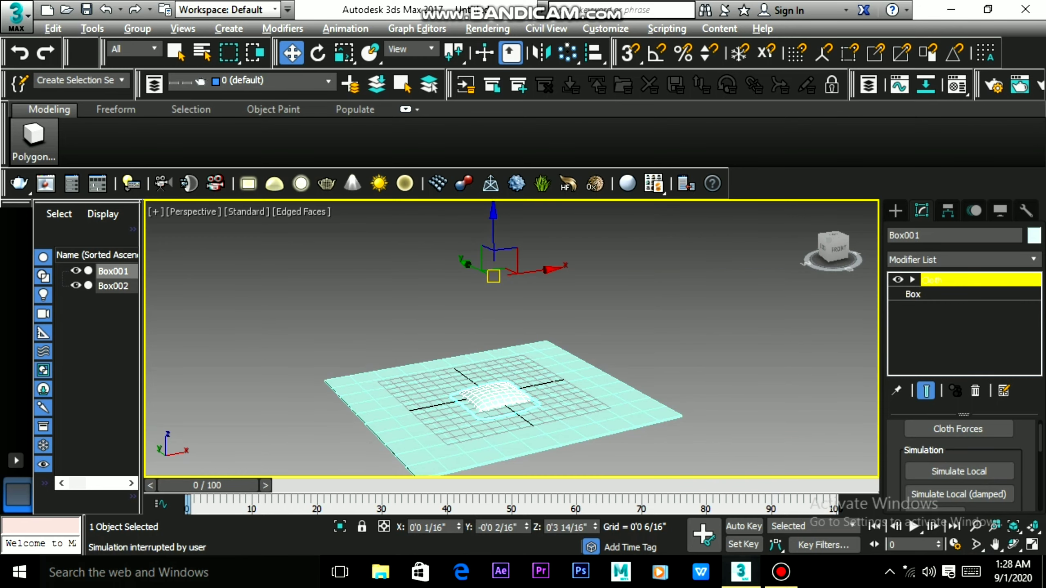
scroll(502, 313, "down", 3)
middle_click_drag(494, 288, 494, 383)
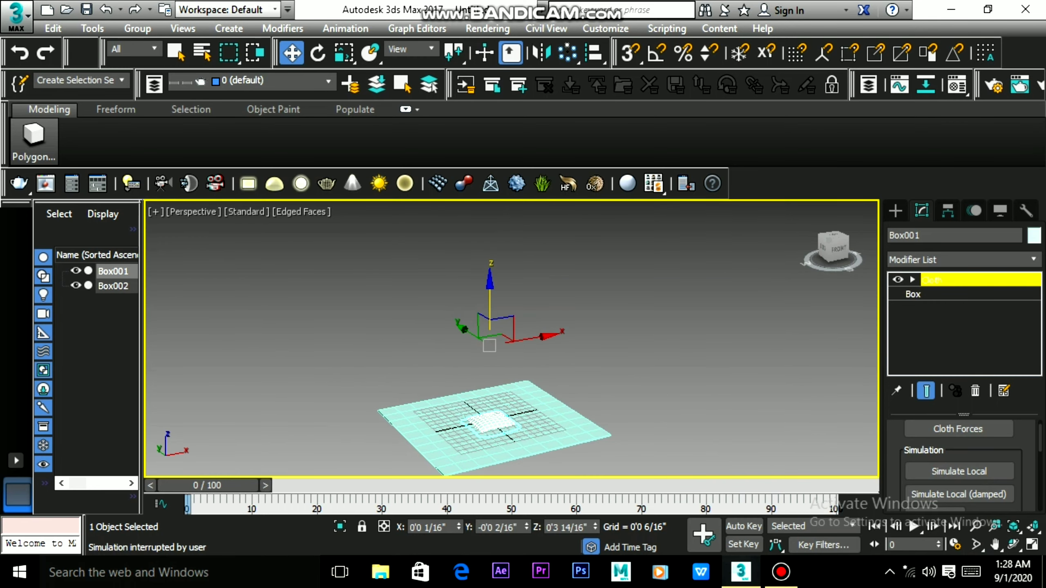
key("ctrl+d")
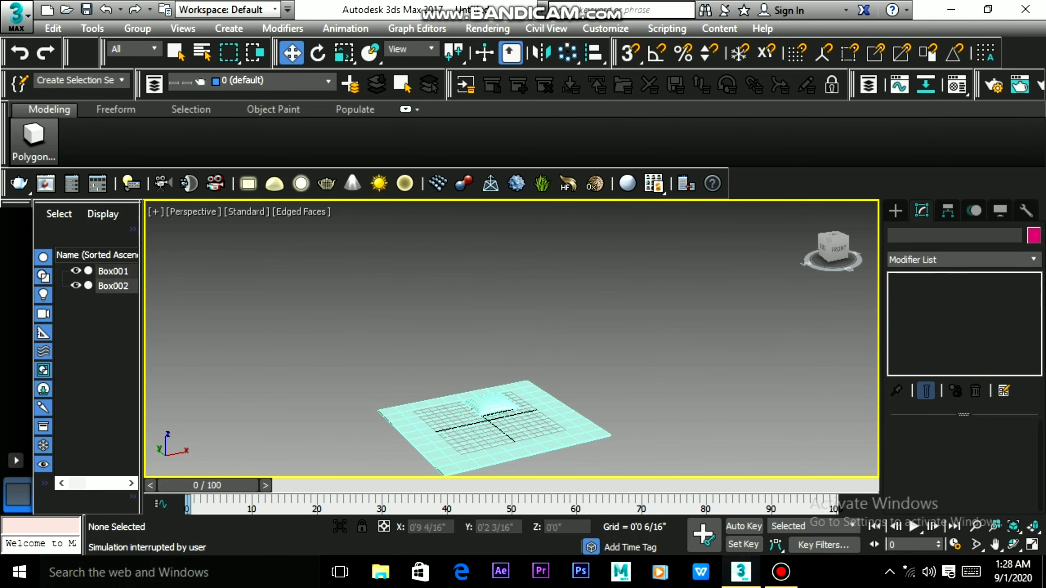
scroll(532, 445, "up", 5)
mouse_move(510, 330)
middle_mouse_down("alt")
mouse_move(510, 371)
mouse_move(510, 255)
mouse_move(511, 281)
middle_mouse_up("alt")
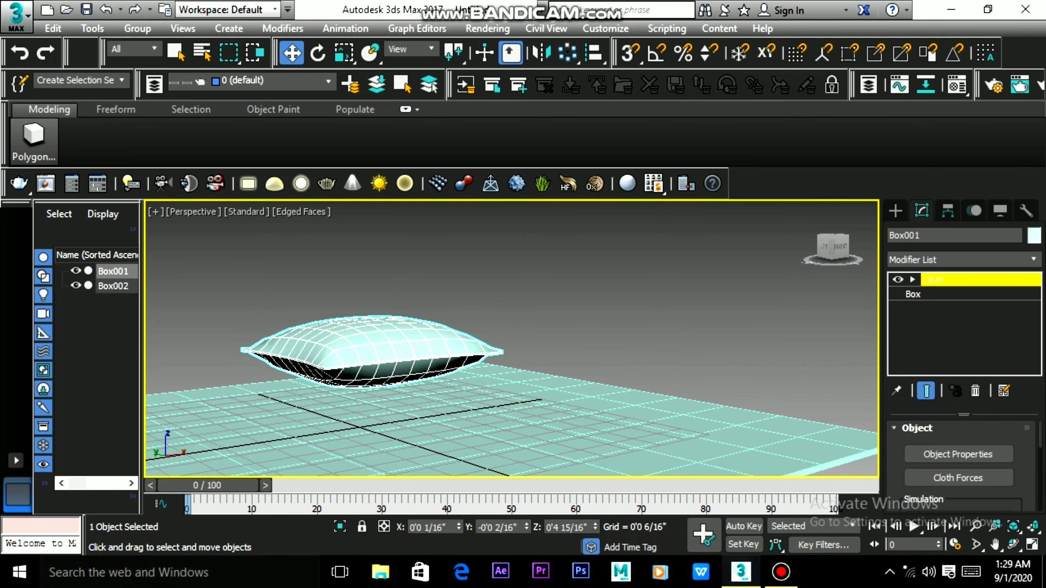
- Apply a TurboSmooth modifier above Cloth on the pillow Box001
left_click(370, 342)
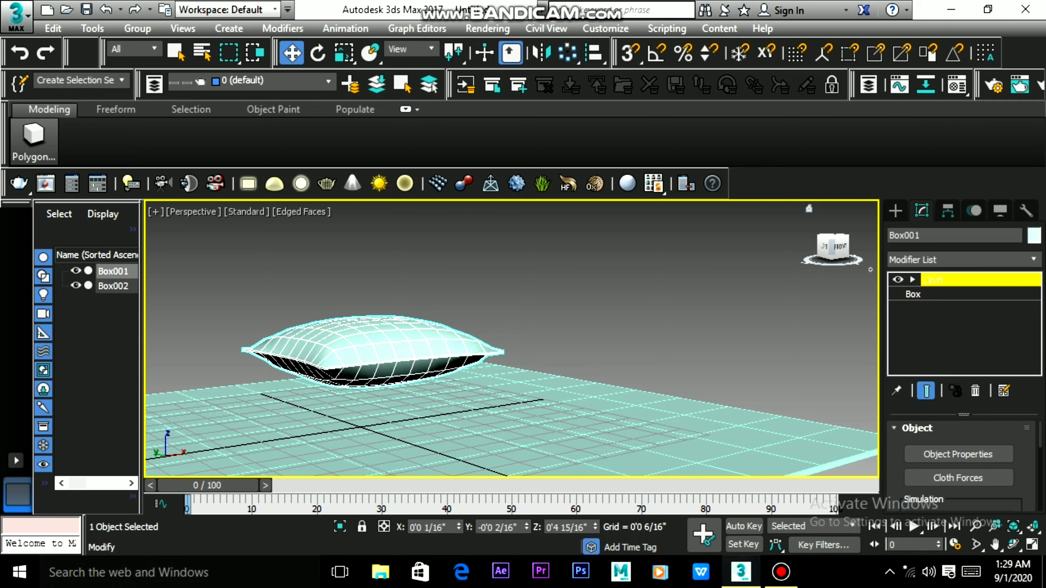
left_click(895, 211)
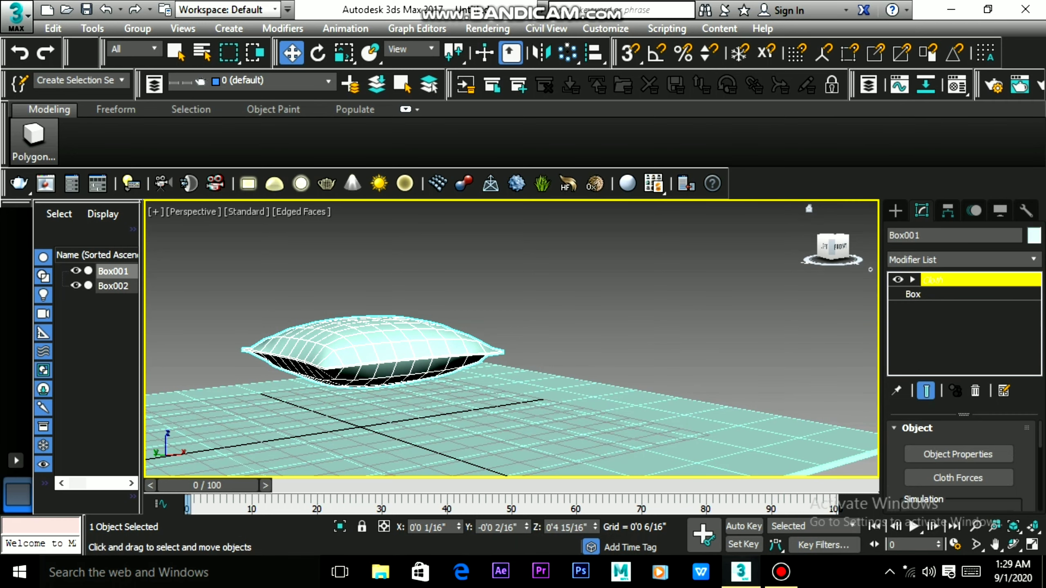
left_click(988, 259)
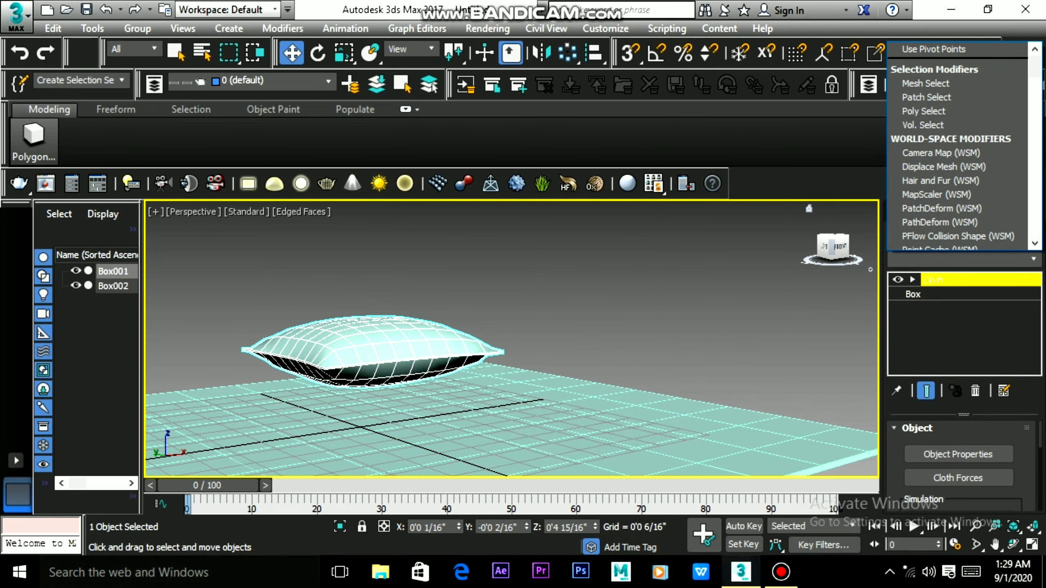
key("t")
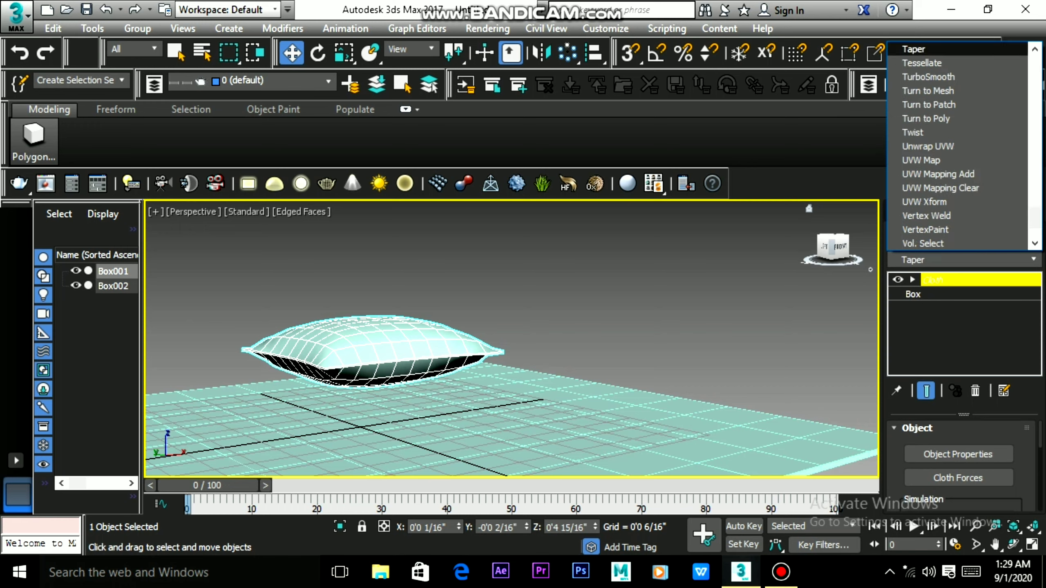
key("Down")
key("Down")
key("Return")
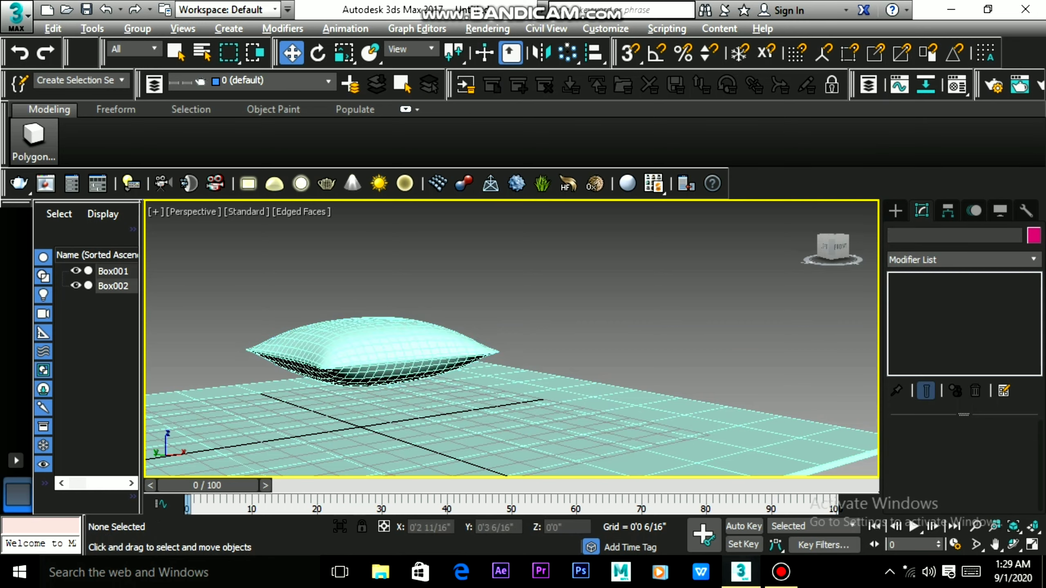
- Orbit around and reselect Box001 to inspect the smoothed pillow
mouse_move(511, 338)
middle_mouse_down("alt")
mouse_move(536, 313)
mouse_move(543, 329)
middle_mouse_up("alt")
left_click(113, 285)
left_click(113, 271)
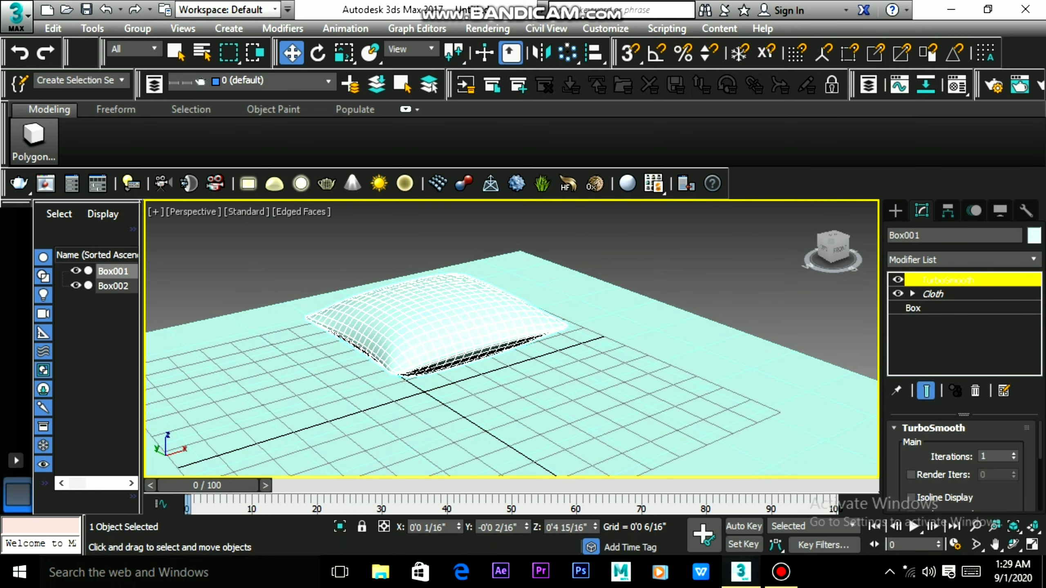
middle_click_drag(511, 338, 523, 326, "alt")
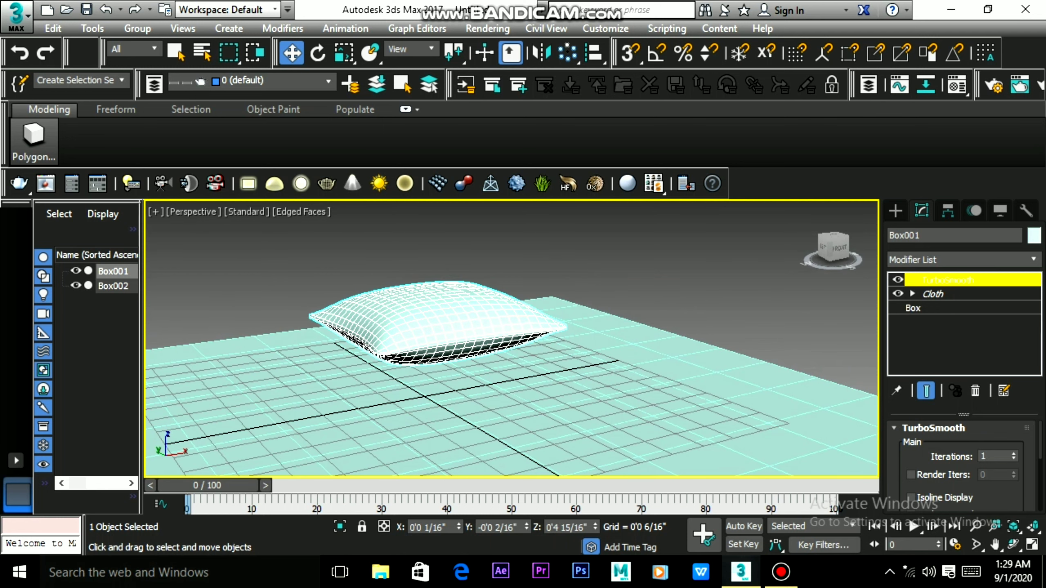
key("e")
key("w")
scroll(458, 313, "down", 5)
- Lower the pillow along Z to 0'4 7/16", just above the floor
left_click(510, 412)
left_click(457, 299)
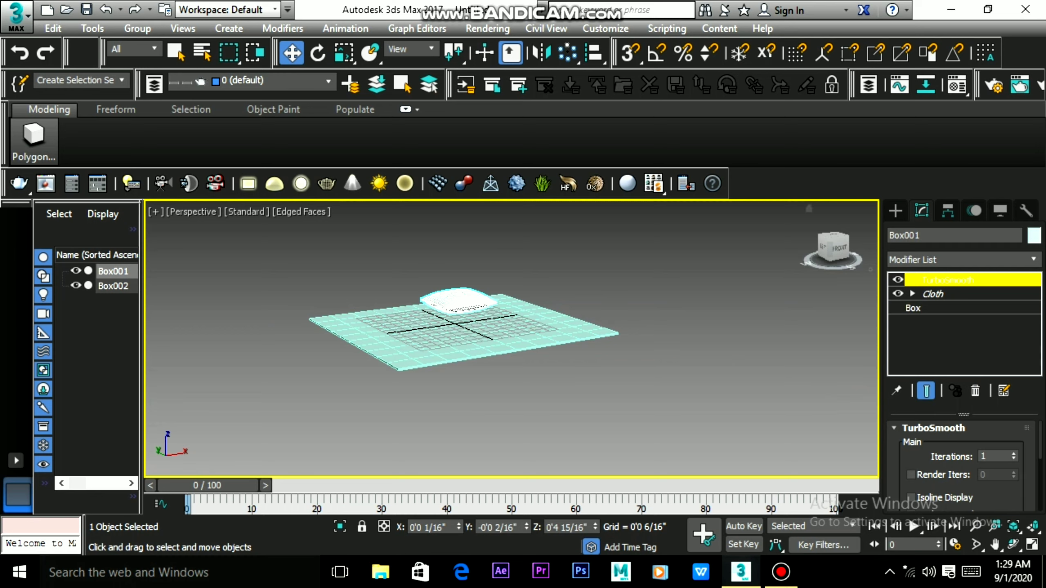
scroll(601, 301, "down", 5)
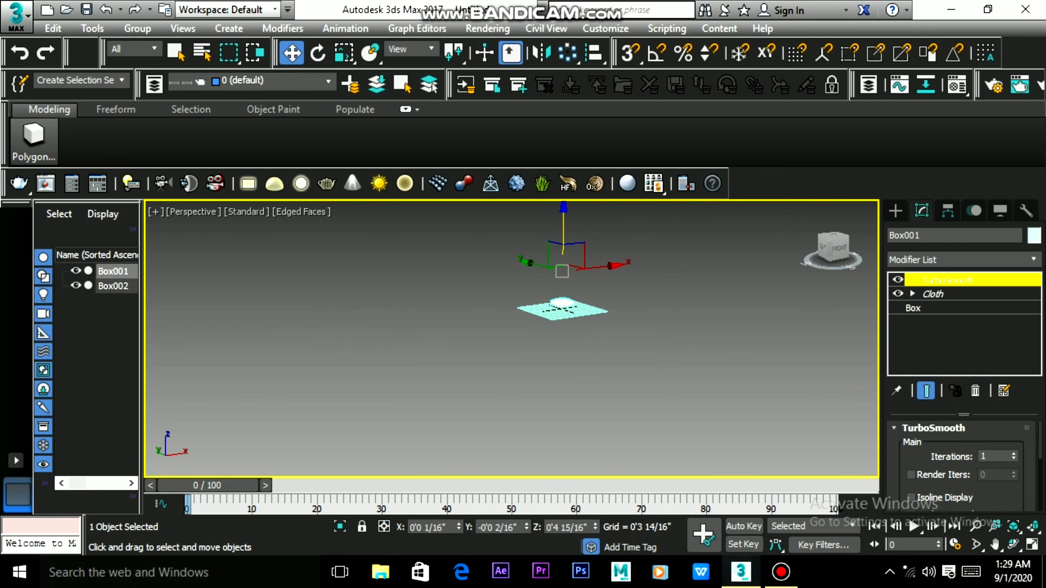
left_click_drag(563, 231, 562, 239)
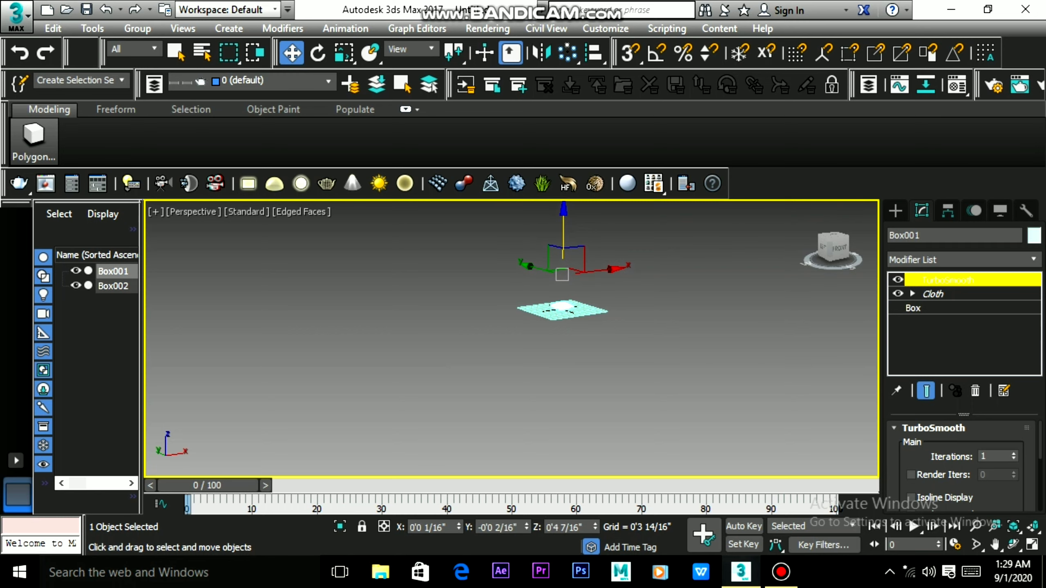
key("ctrl+d")
key("ctrl+z")
- Frame the pillow in the viewport with zoom extents and adjust the zoom
key("z")
scroll(511, 337, "up", 3)
scroll(511, 338, "down", 8)
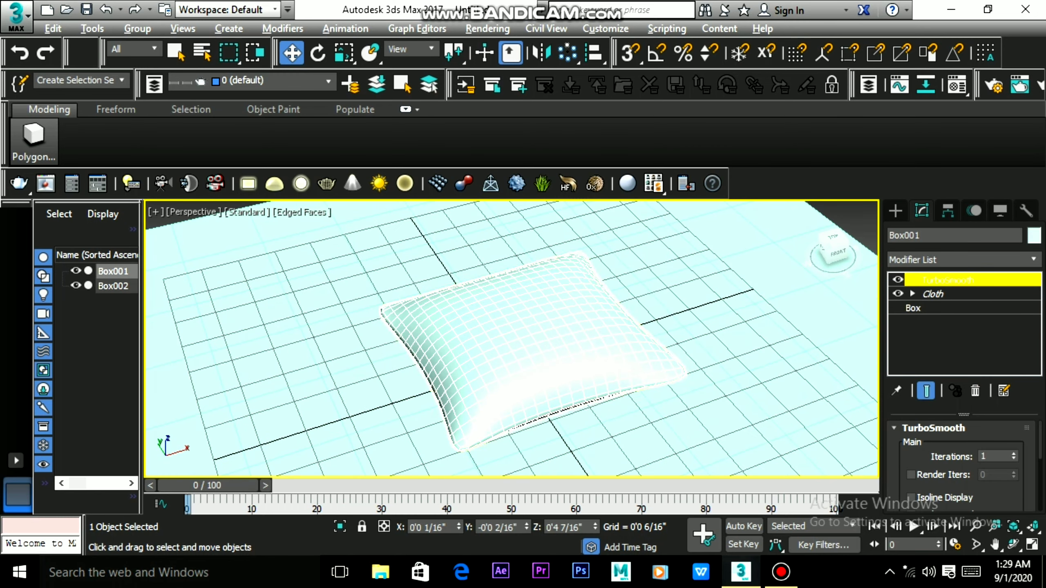
scroll(512, 338, "up", 5)
scroll(511, 338, "down", 3)
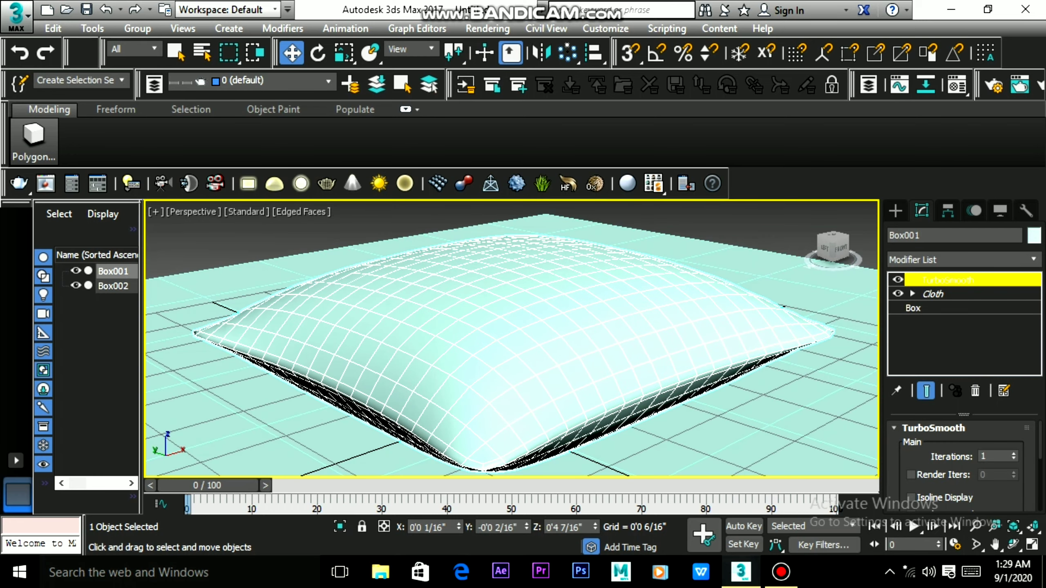
scroll(511, 338, "up", 2)
scroll(511, 338, "down", 3)
scroll(511, 338, "down", 1)
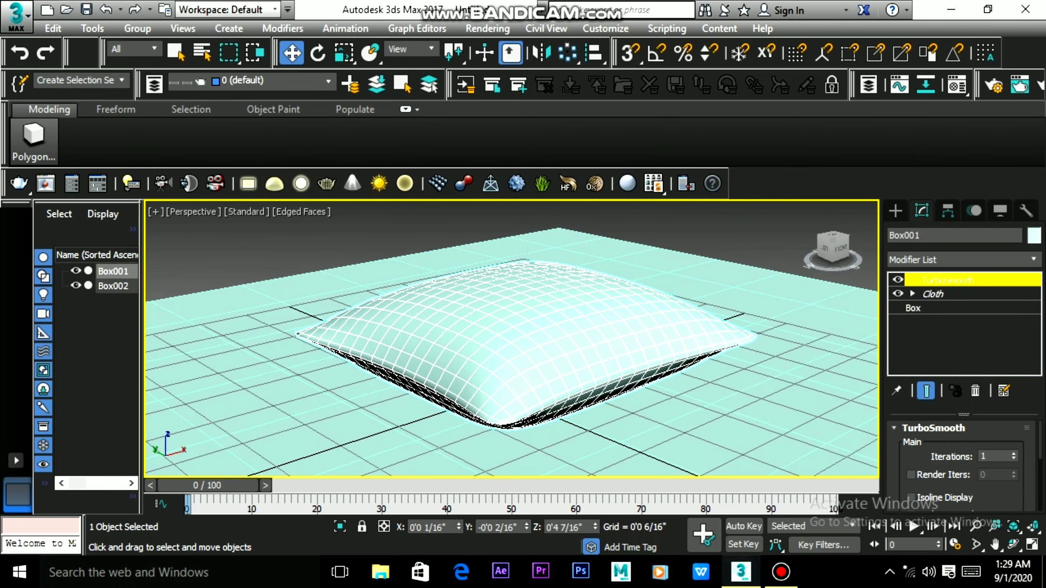
scroll(511, 338, "down", 1)
- Change Box002's object colour to dark gold
left_click(113, 286)
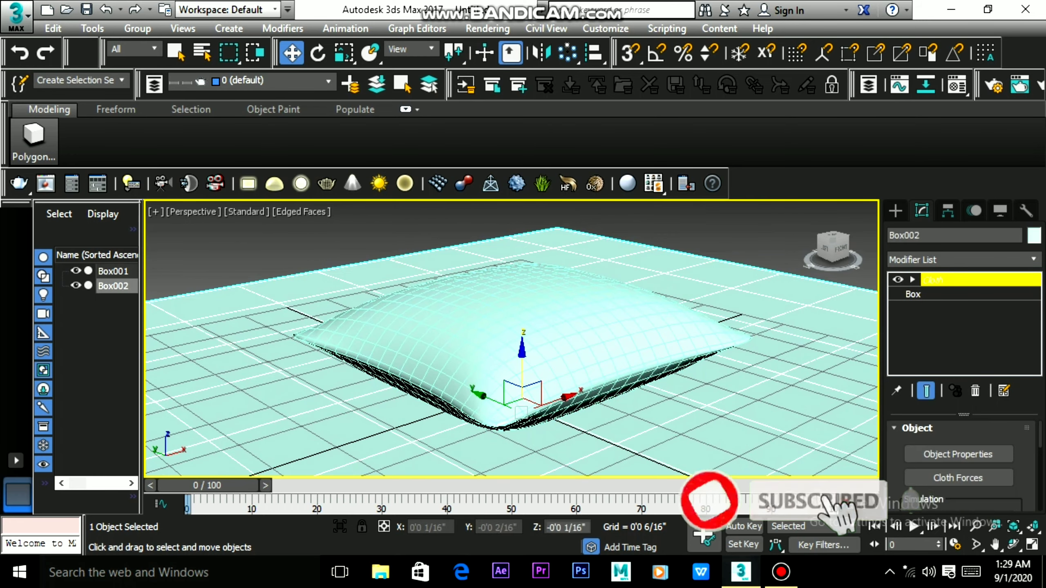
left_click(1034, 235)
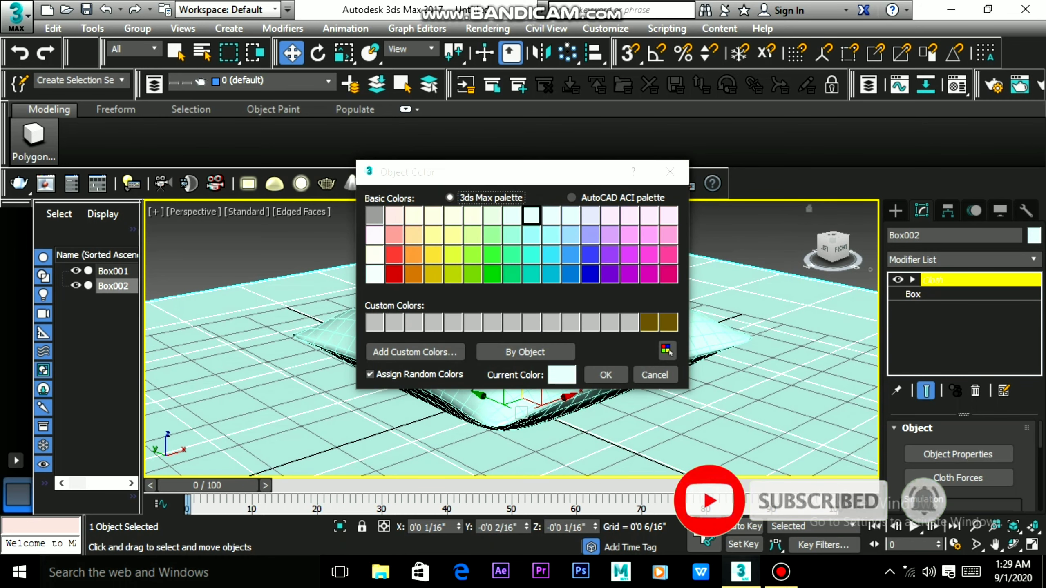
left_click(649, 323)
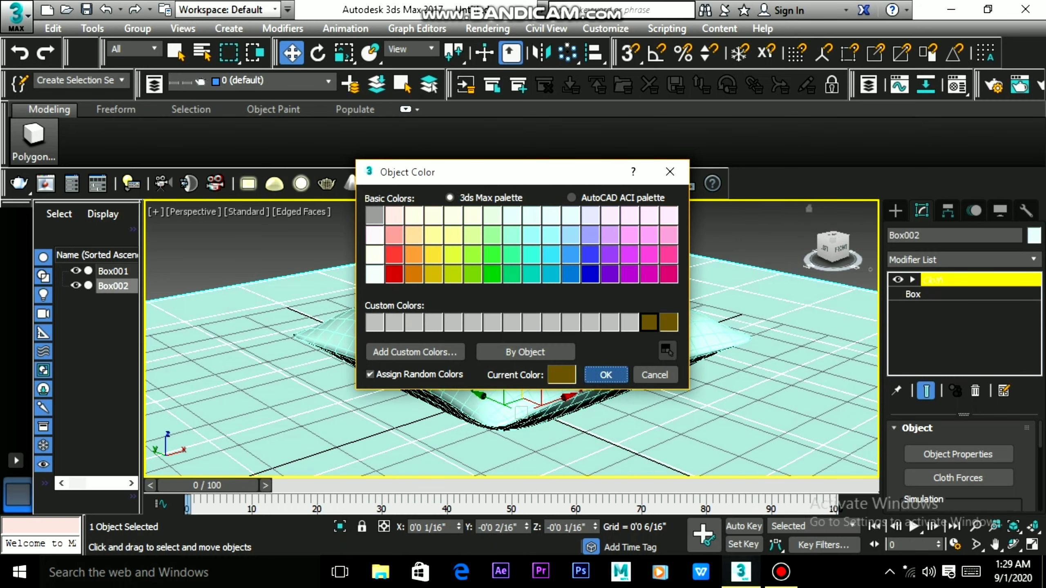
left_click(605, 375)
- Reselect the pillow Box001 and orbit to view it from higher up
left_click(113, 272)
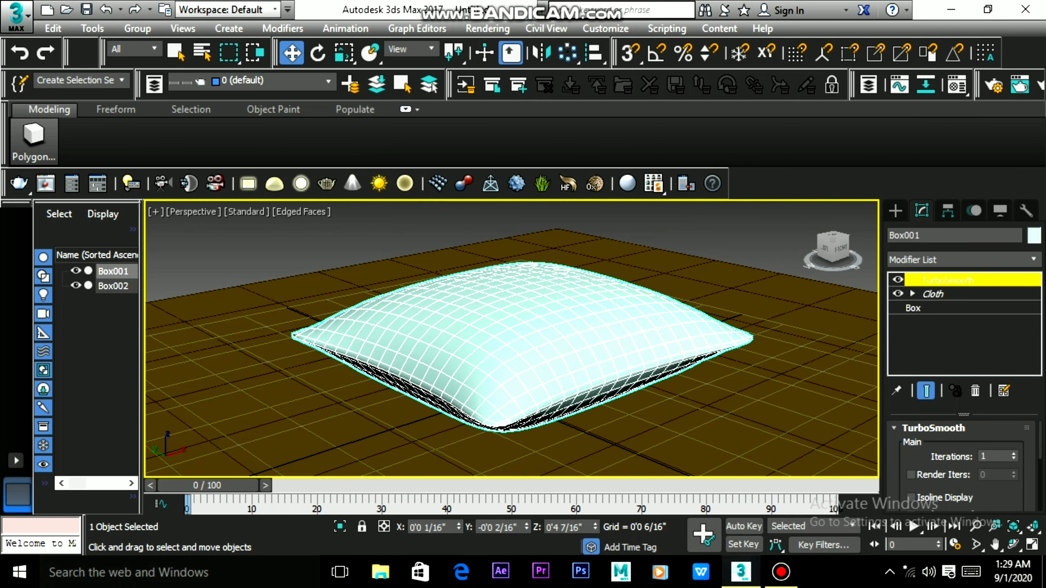
key("ctrl+d")
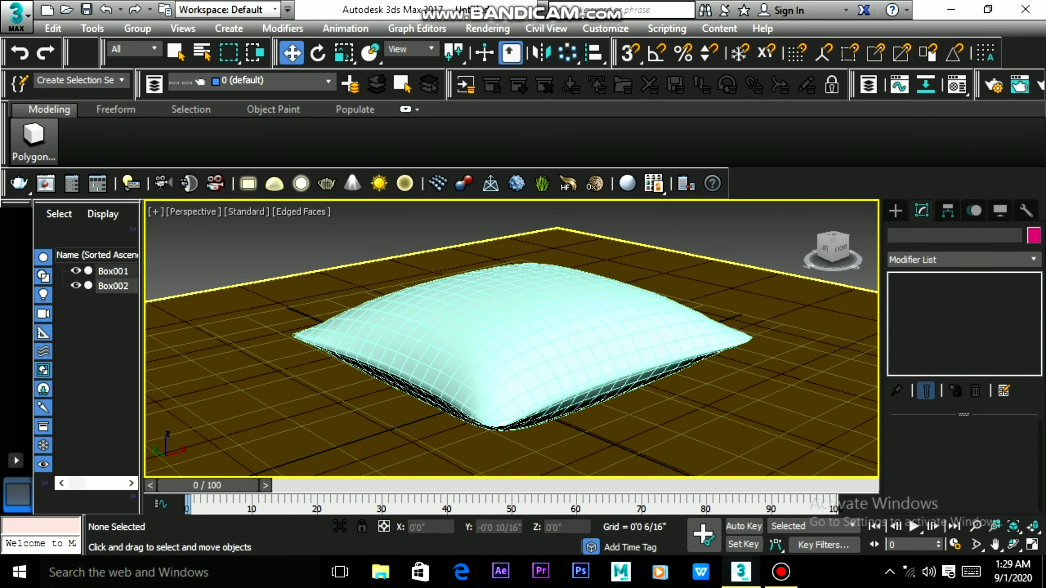
mouse_move(591, 350)
middle_mouse_down("alt")
mouse_move(591, 396)
mouse_move(617, 386)
middle_mouse_up("alt")
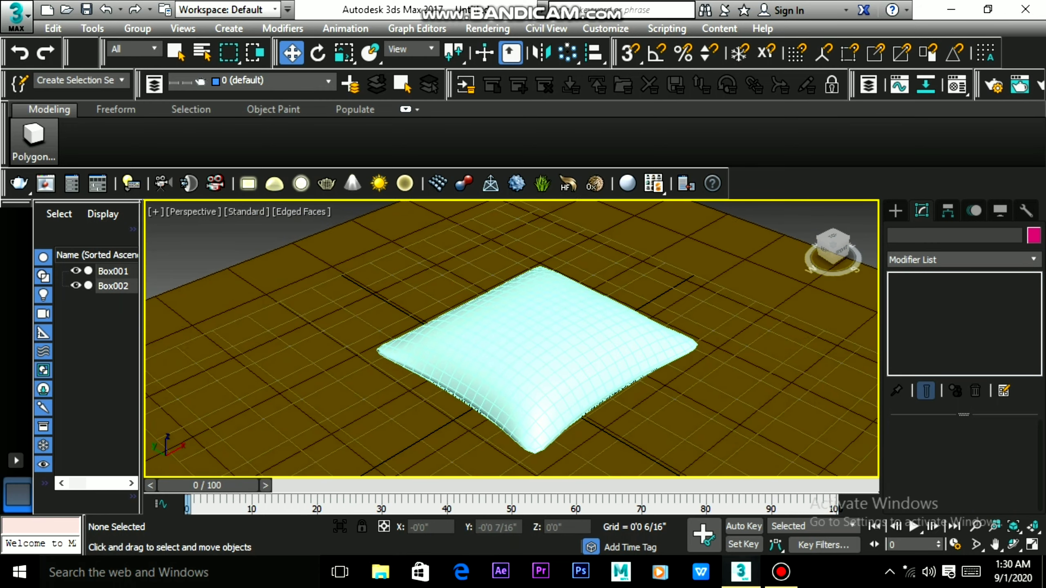
key("ctrl+z")
key("r")
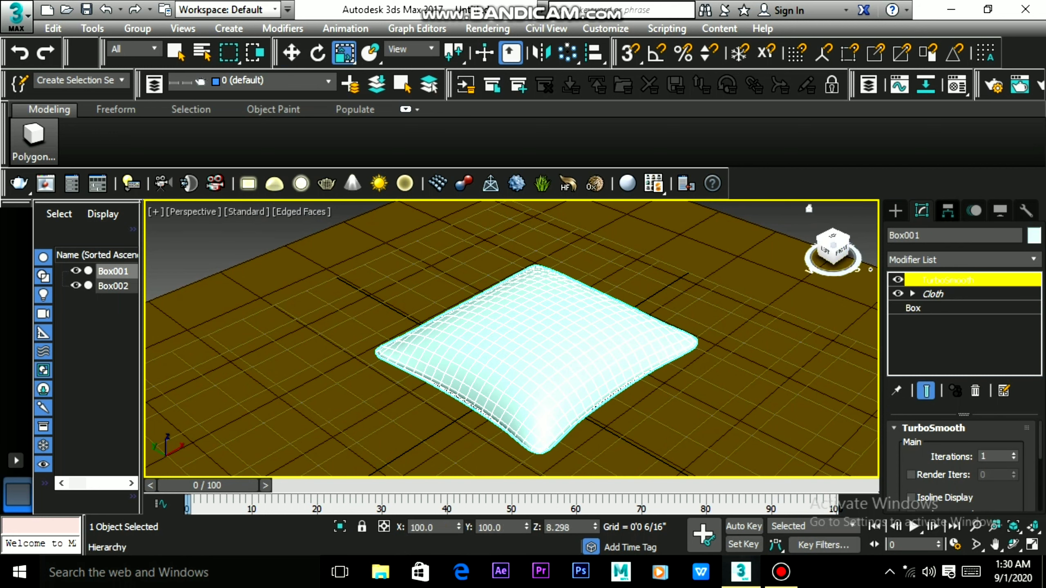
- Centre Box001's pivot on the object with Affect Pivot Only, then turn it off
left_click(947, 211)
left_click(961, 322)
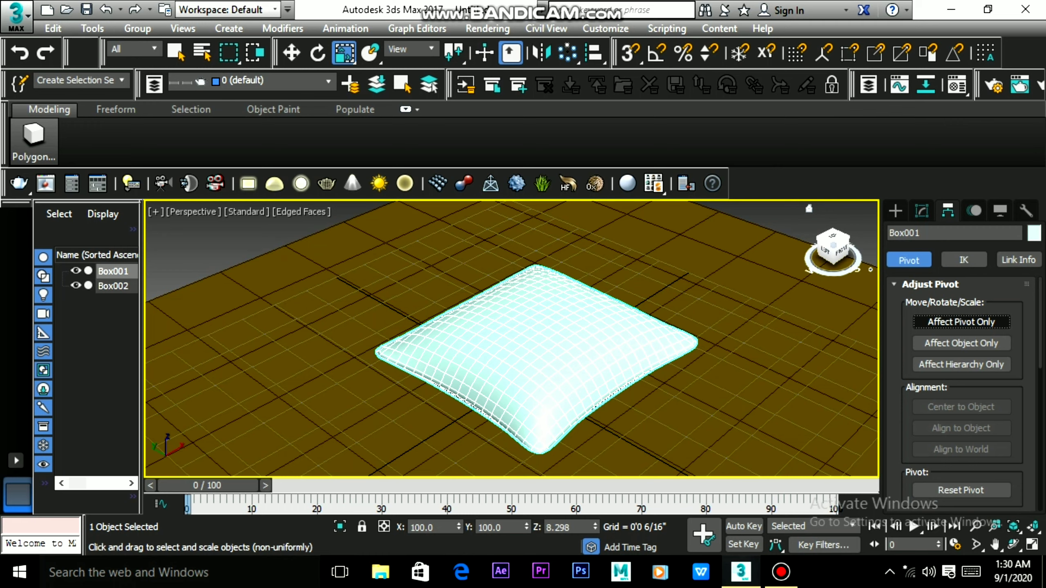
left_click(961, 322)
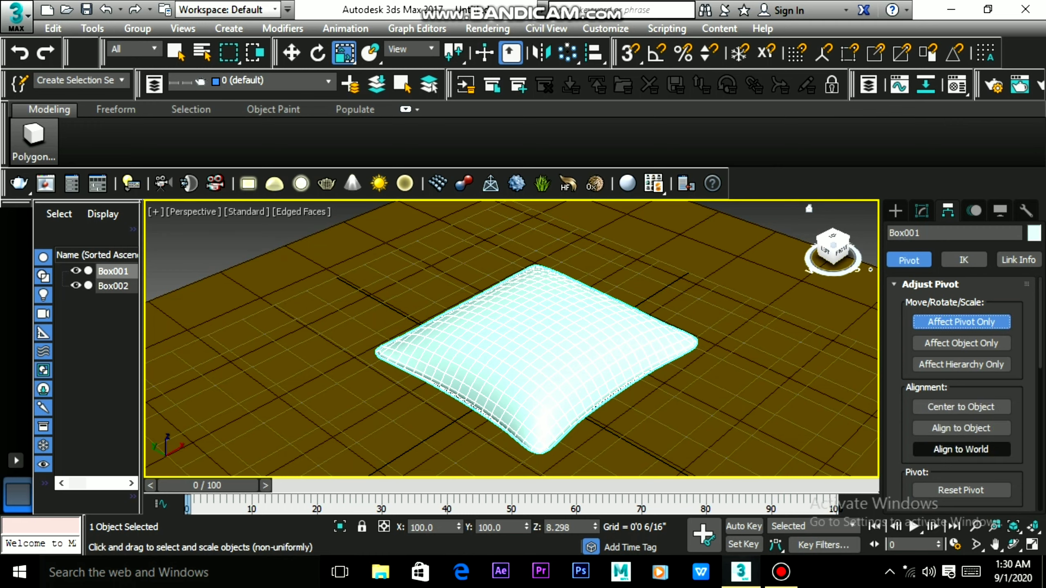
left_click(960, 406)
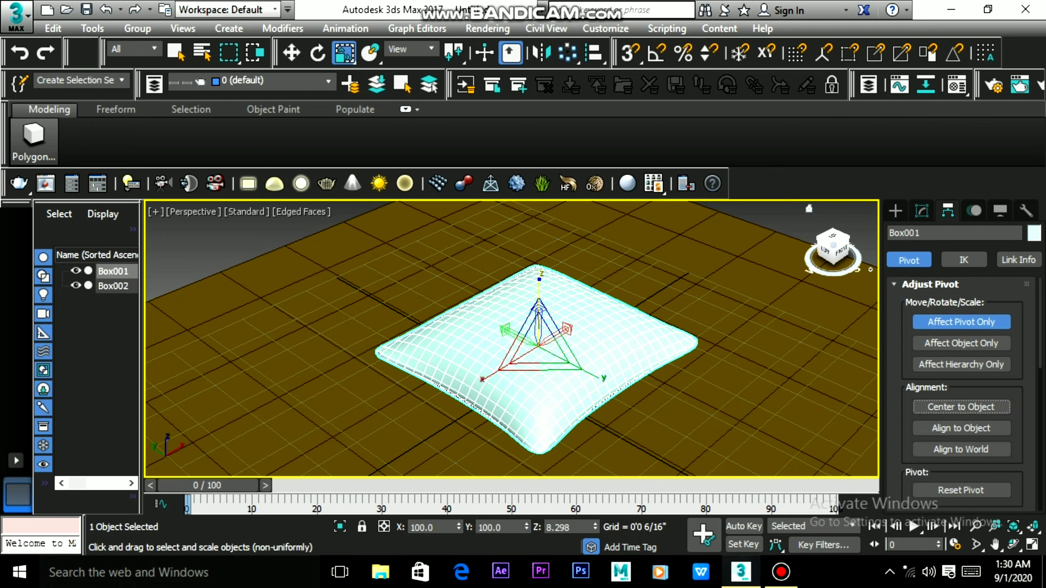
left_click(961, 322)
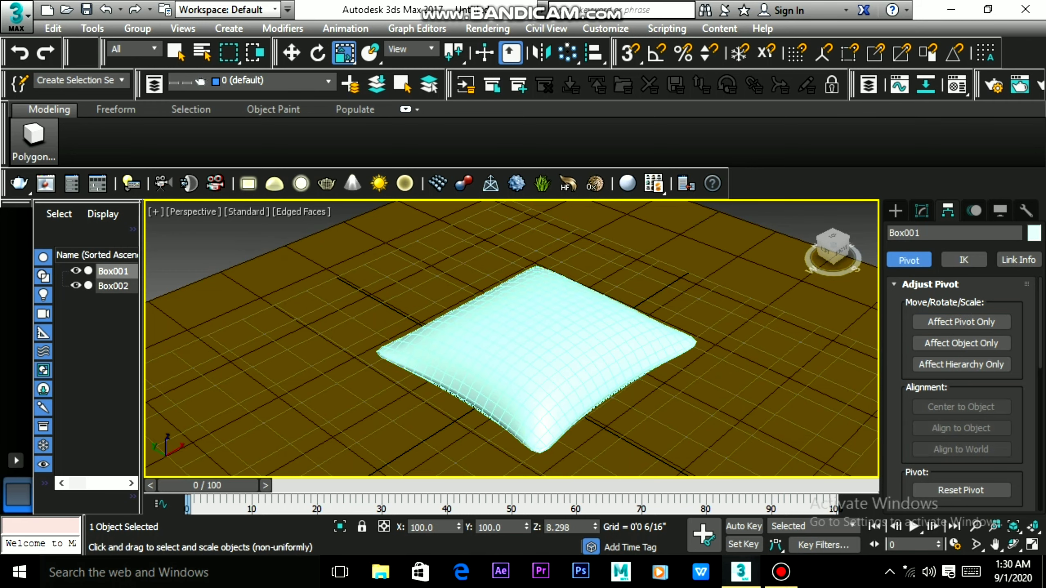
- Scale the pillow non-uniformly along X and Y into a larger, more rectangular shape
left_click(741, 433)
left_click(535, 412)
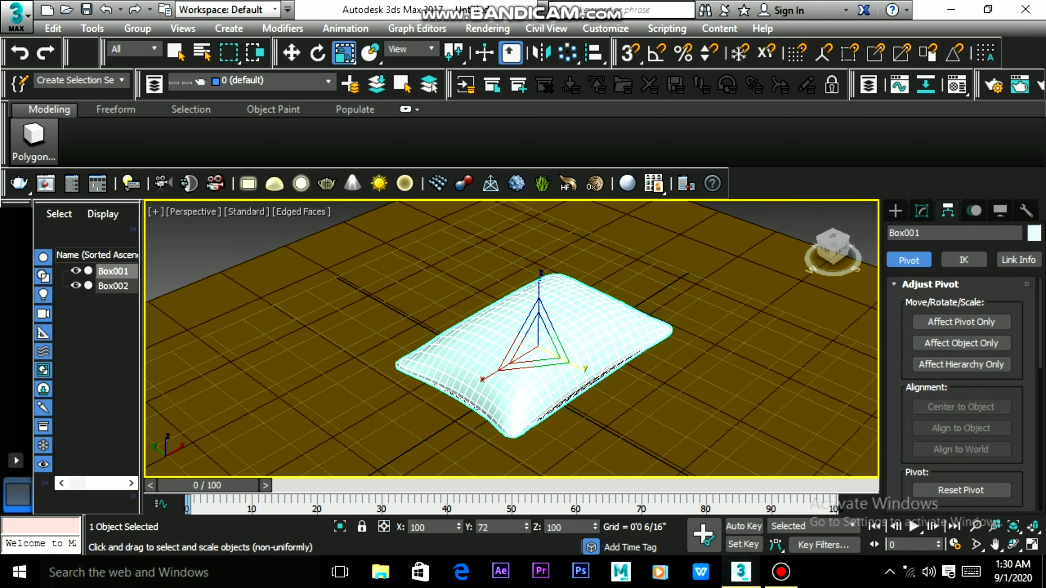
left_click(721, 412)
left_click(536, 391)
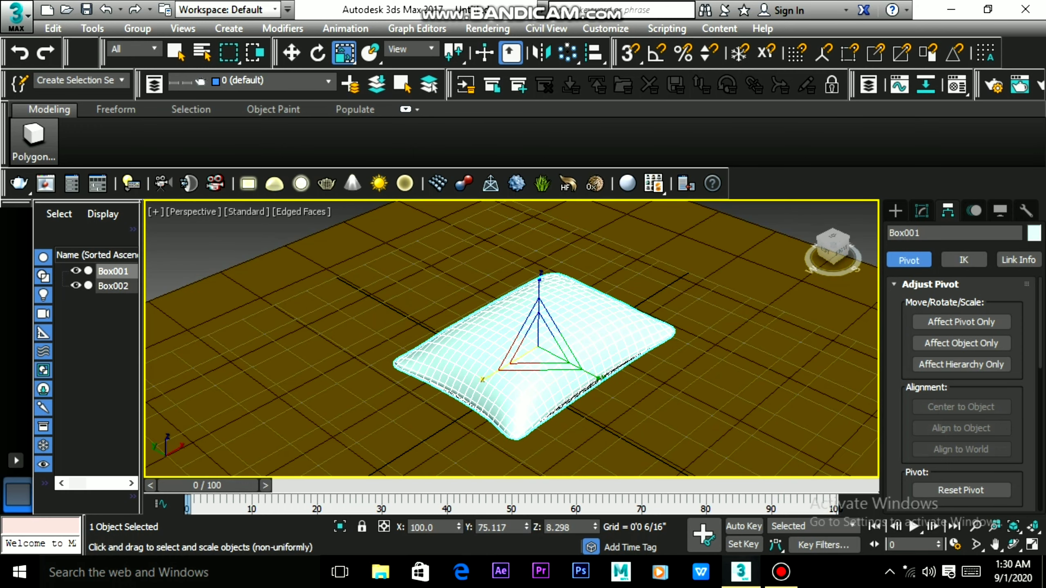
mouse_move(492, 373)
left_mouse_down()
mouse_move(465, 386)
mouse_move(466, 371)
left_mouse_up()
mouse_move(535, 350)
middle_mouse_down("alt")
mouse_move(535, 308)
mouse_move(618, 322)
middle_mouse_up("alt")
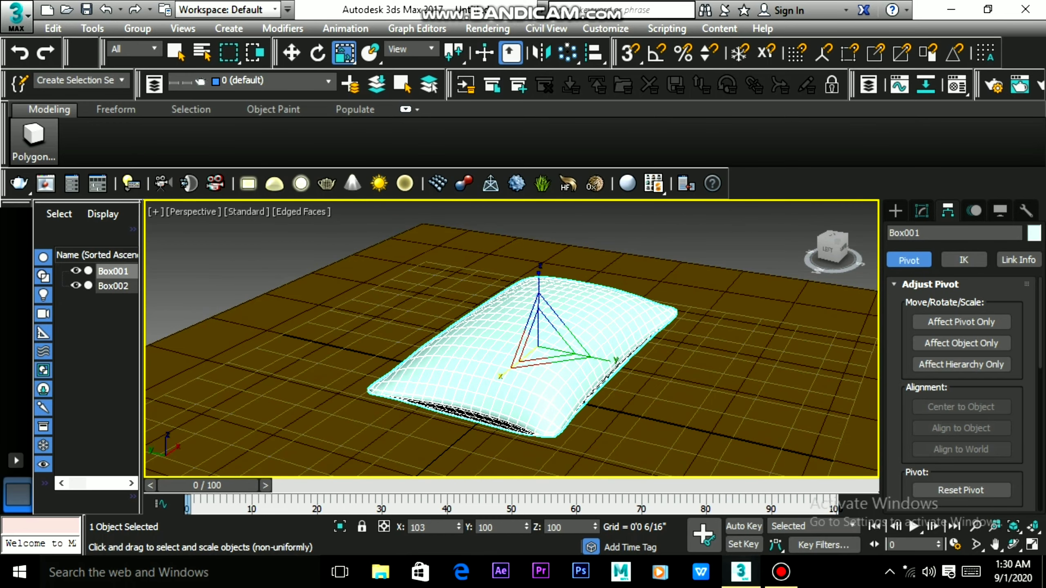
left_click_drag(539, 407, 540, 387)
key("ctrl+z")
key("ctrl+z")
key("ctrl+z")
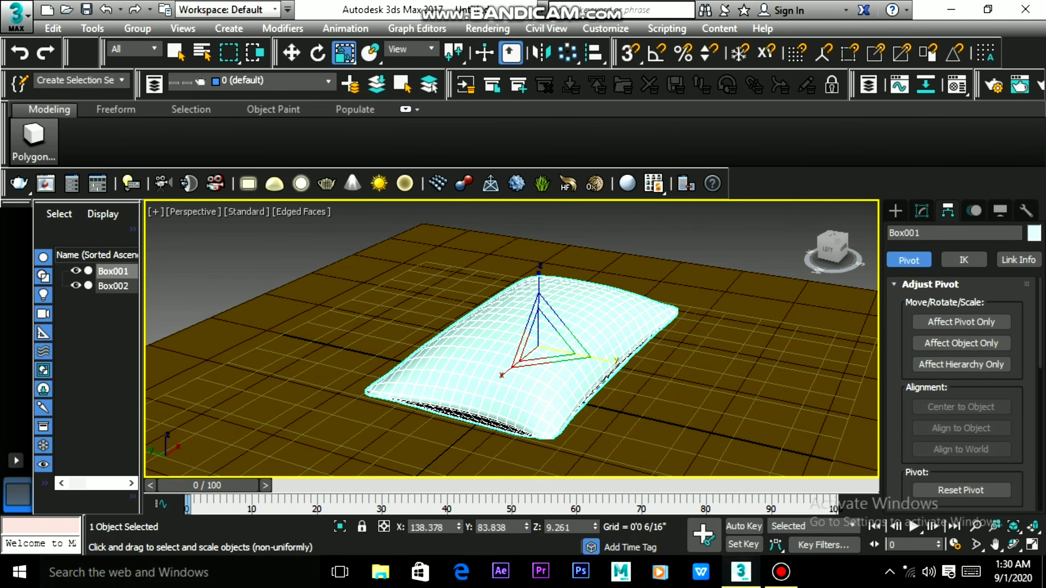
key("ctrl+z")
key("ctrl+z")
key("ctrl+z")
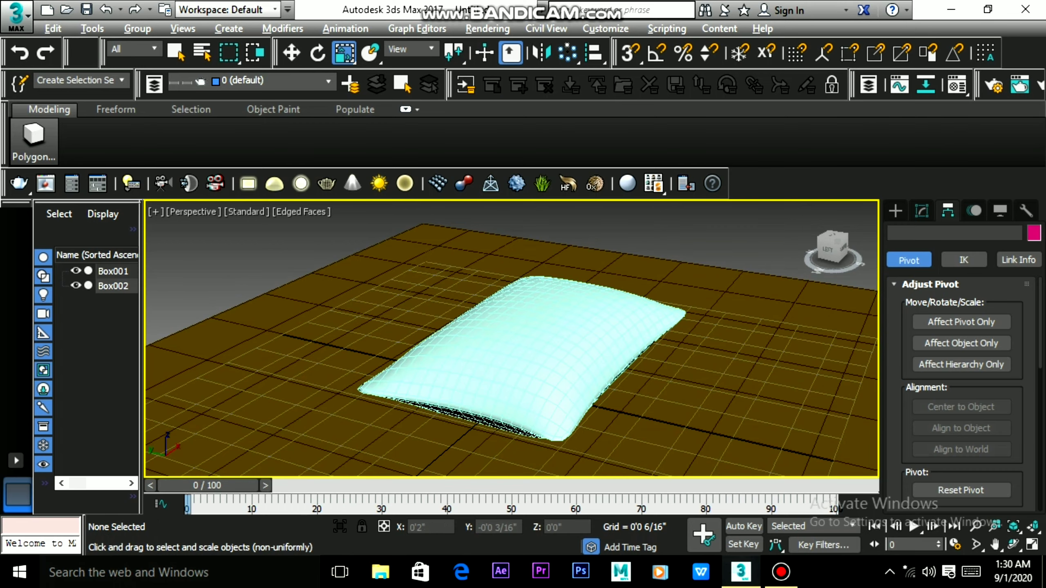
mouse_move(510, 338)
middle_mouse_down("alt")
mouse_move(531, 313)
mouse_move(535, 321)
middle_mouse_up("alt")
- Hide the pillow and floor box from the viewport using the quad menu
left_click(535, 371)
scroll(511, 337, "up", 5)
scroll(510, 338, "down", 3)
right_click(586, 291)
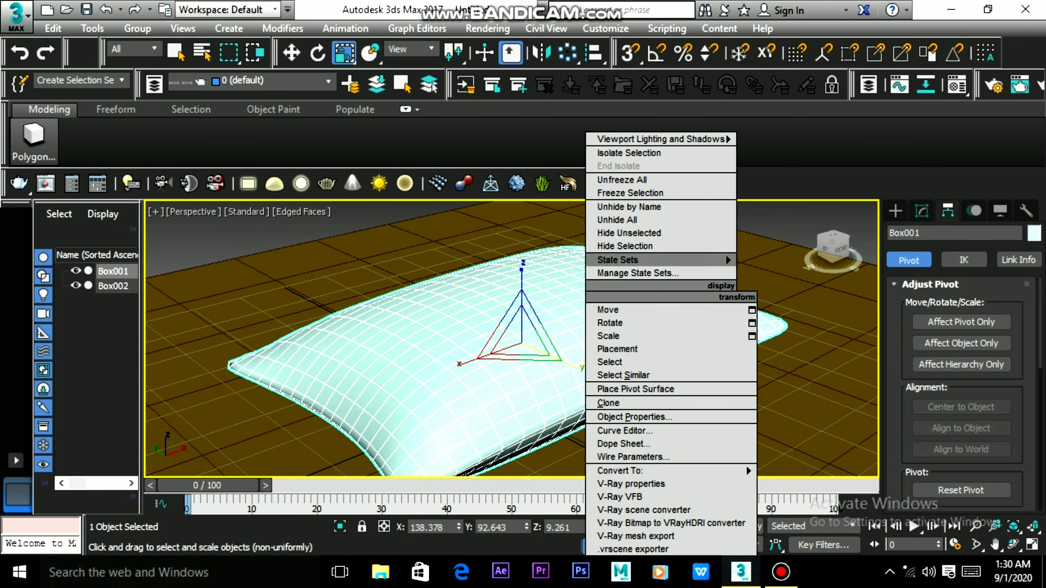
left_click(625, 246)
- Clear the selection and close 3ds Max, bringing up the save-changes prompt
left_click(691, 347)
scroll(692, 347, "down", 5)
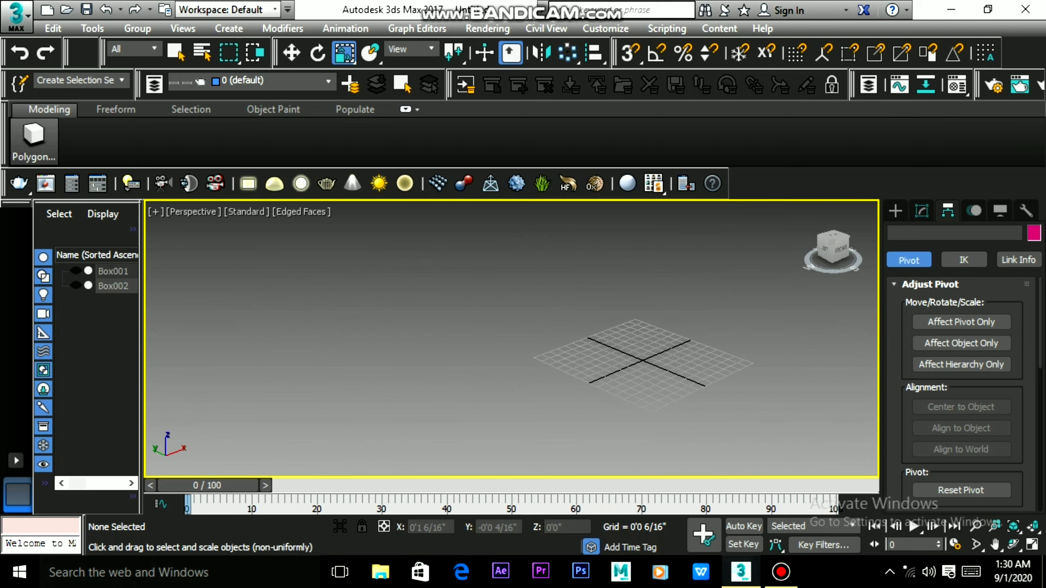
left_click(1025, 9)
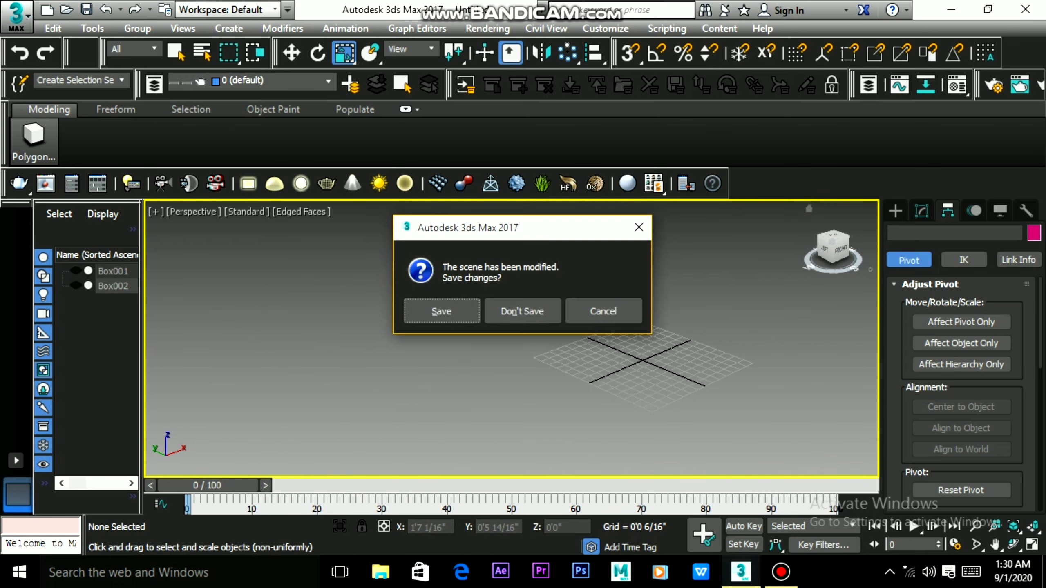